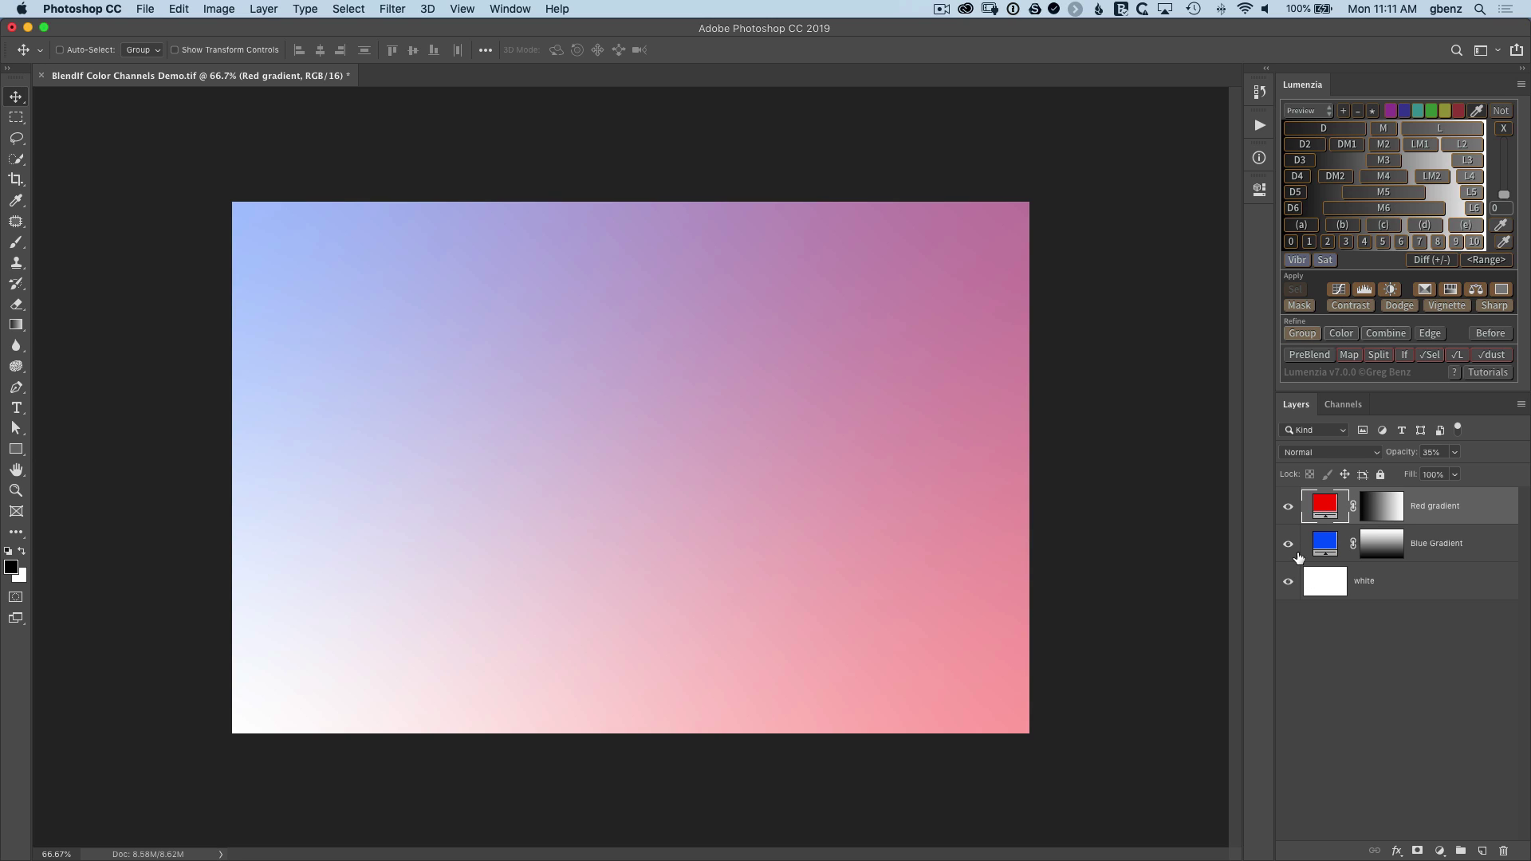
Toggle the gradient layers' visibility and briefly preview the Blue Gradient layer's mask.
drag(1287, 507, 1285, 563)
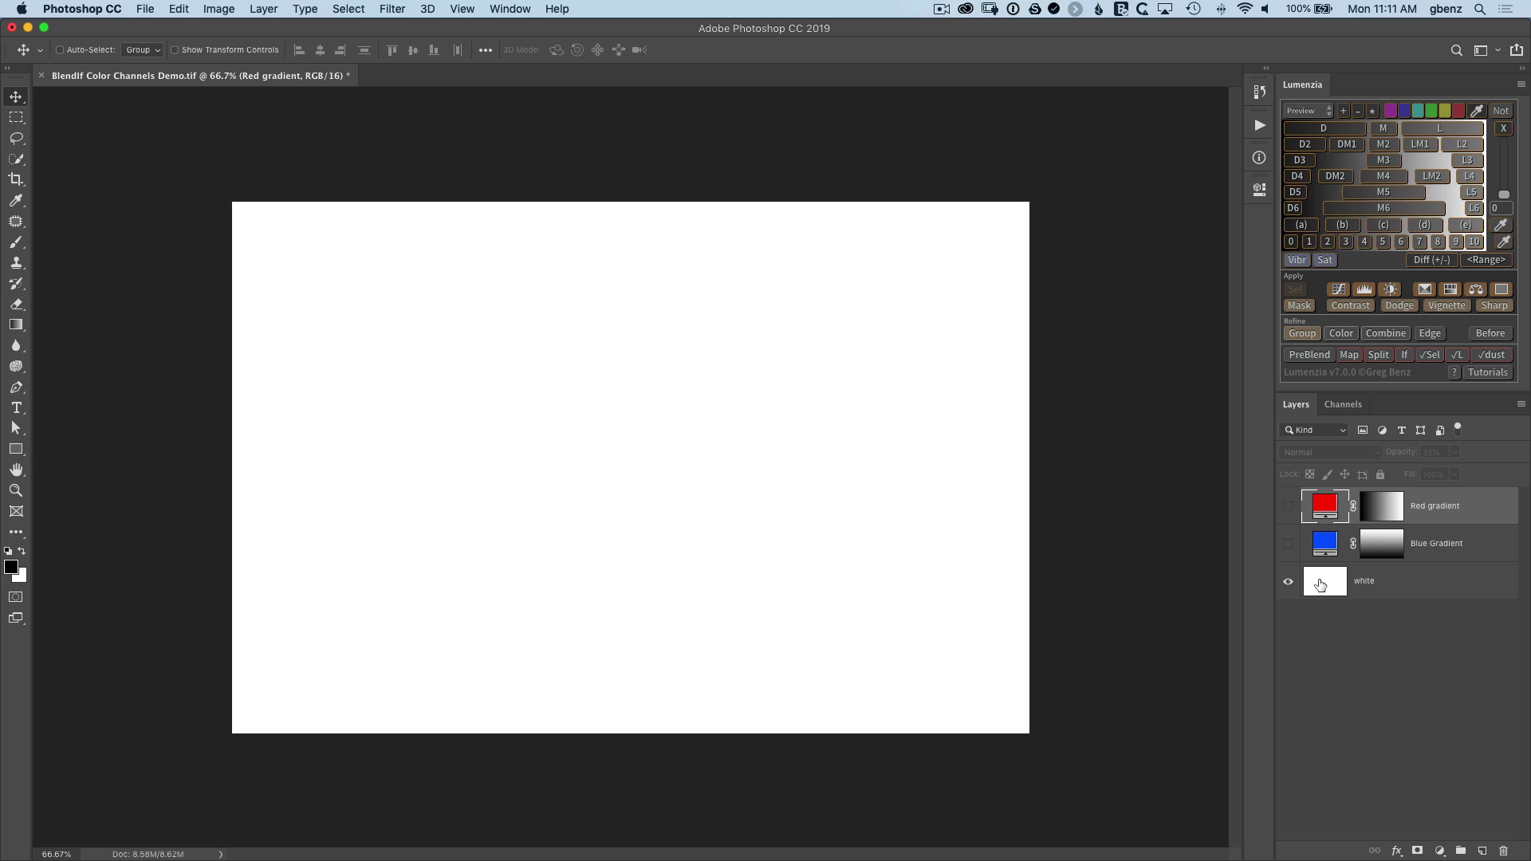
click(1286, 545)
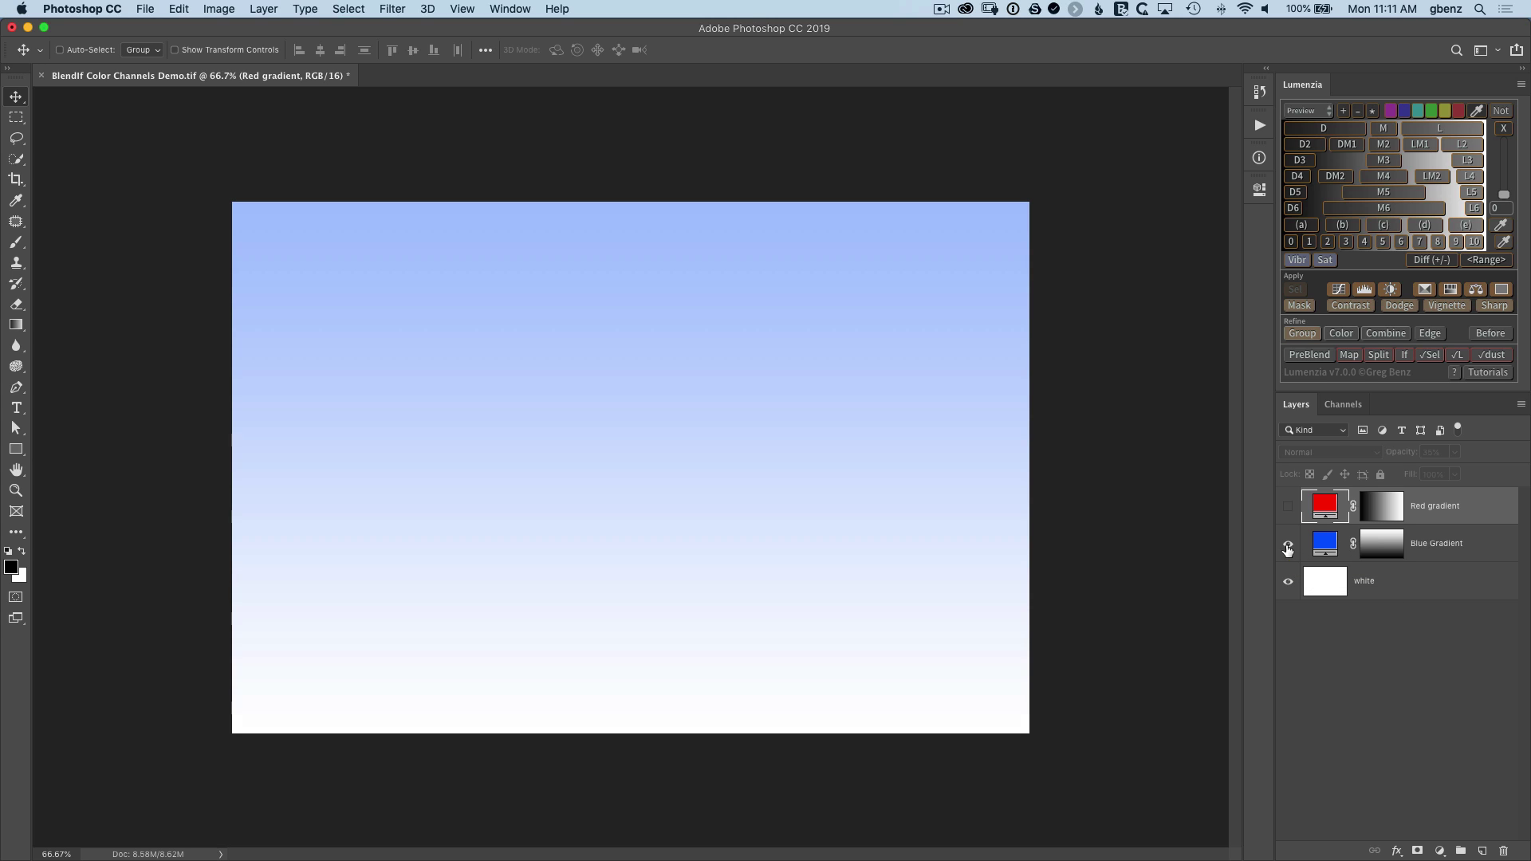
alt+click(1378, 550)
alt+click(1377, 549)
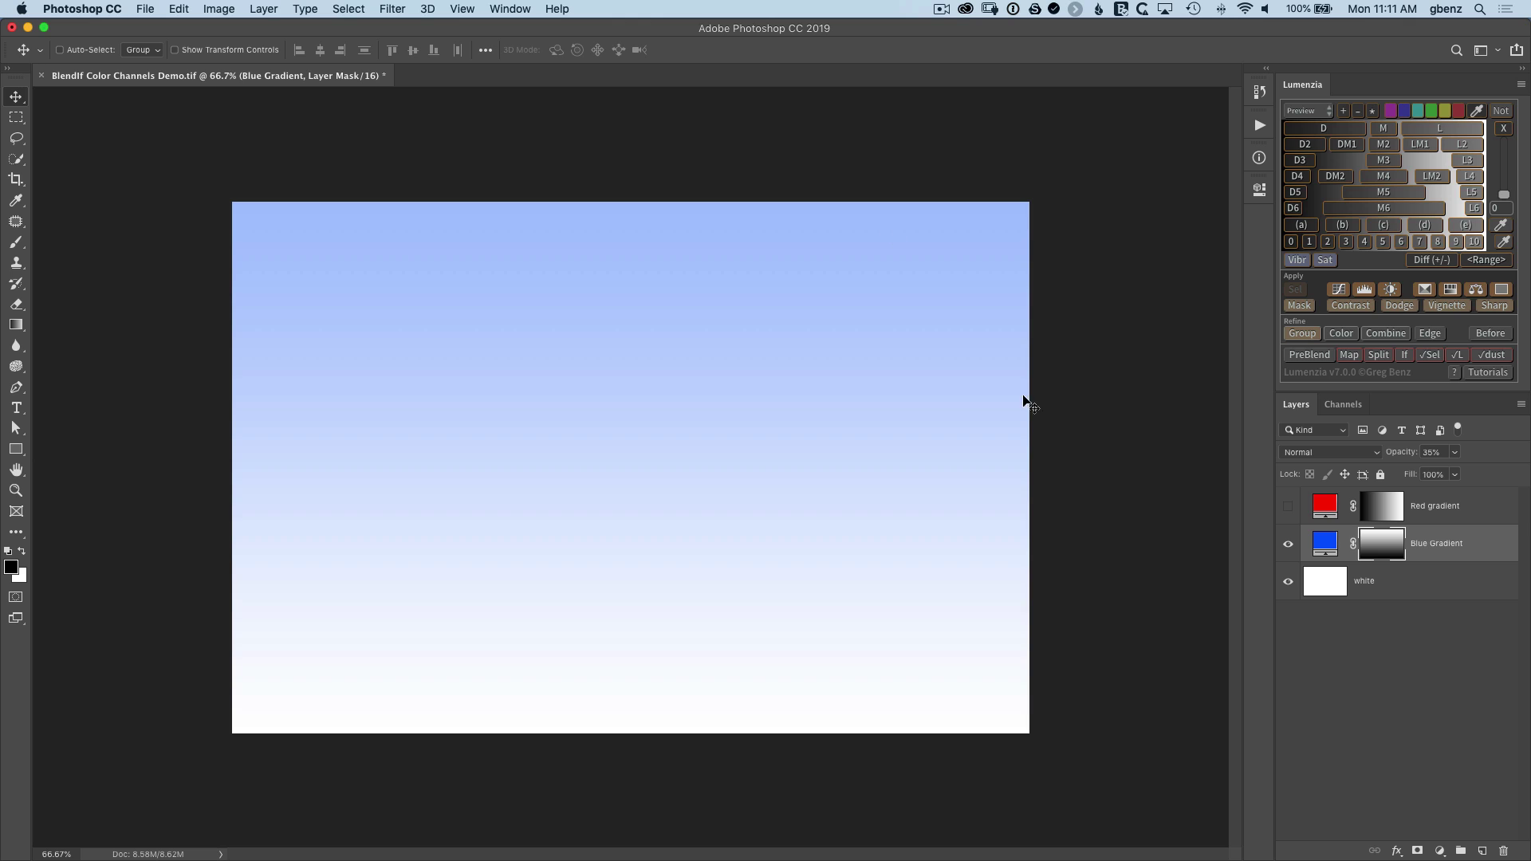
click(1288, 507)
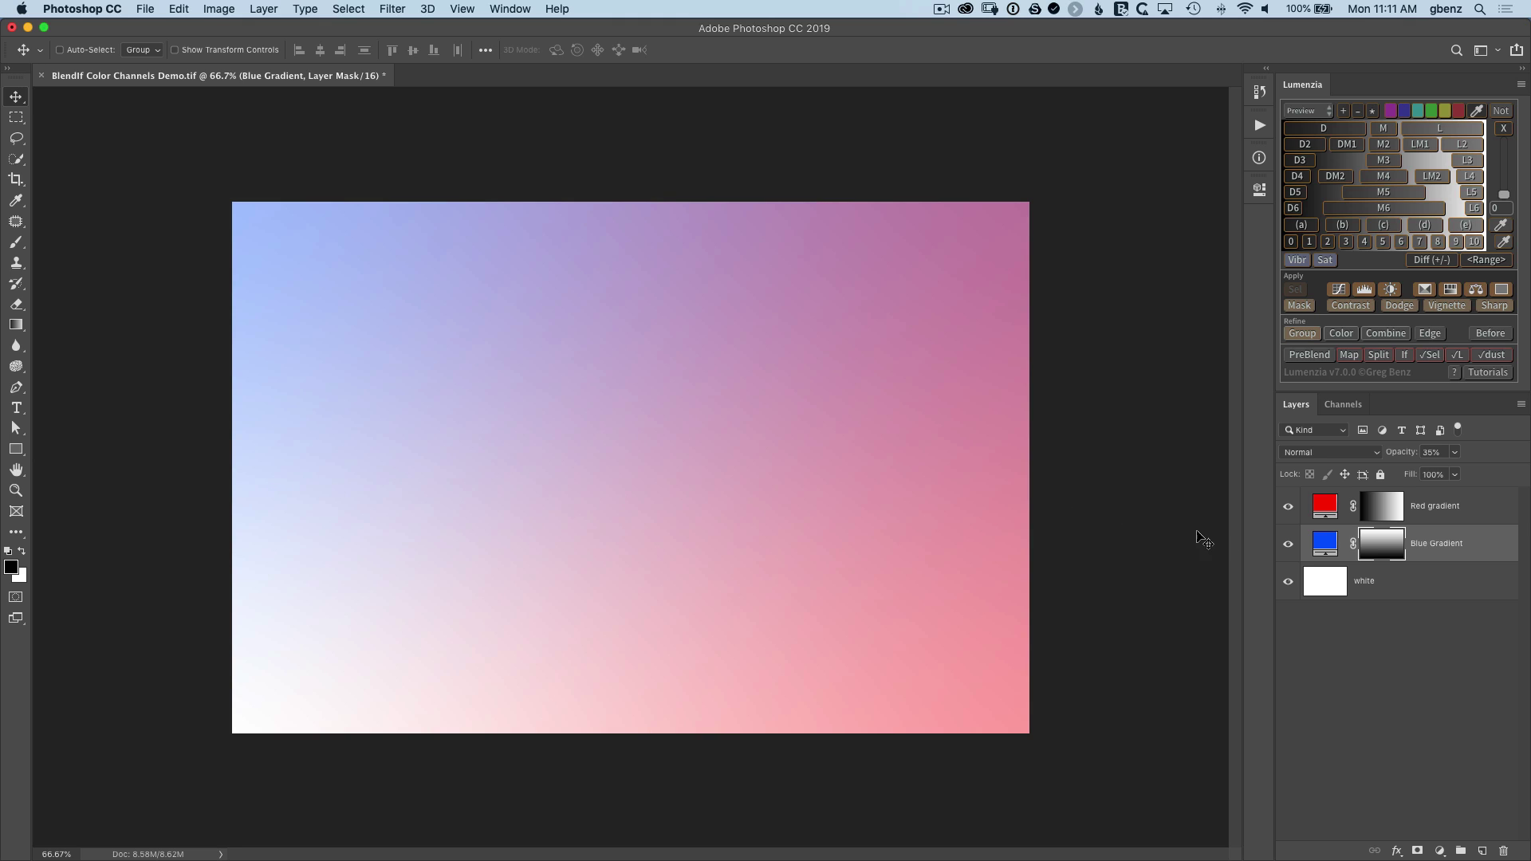
Select the Red gradient layer and inspect its fill colour, leaving it unchanged.
click(1329, 511)
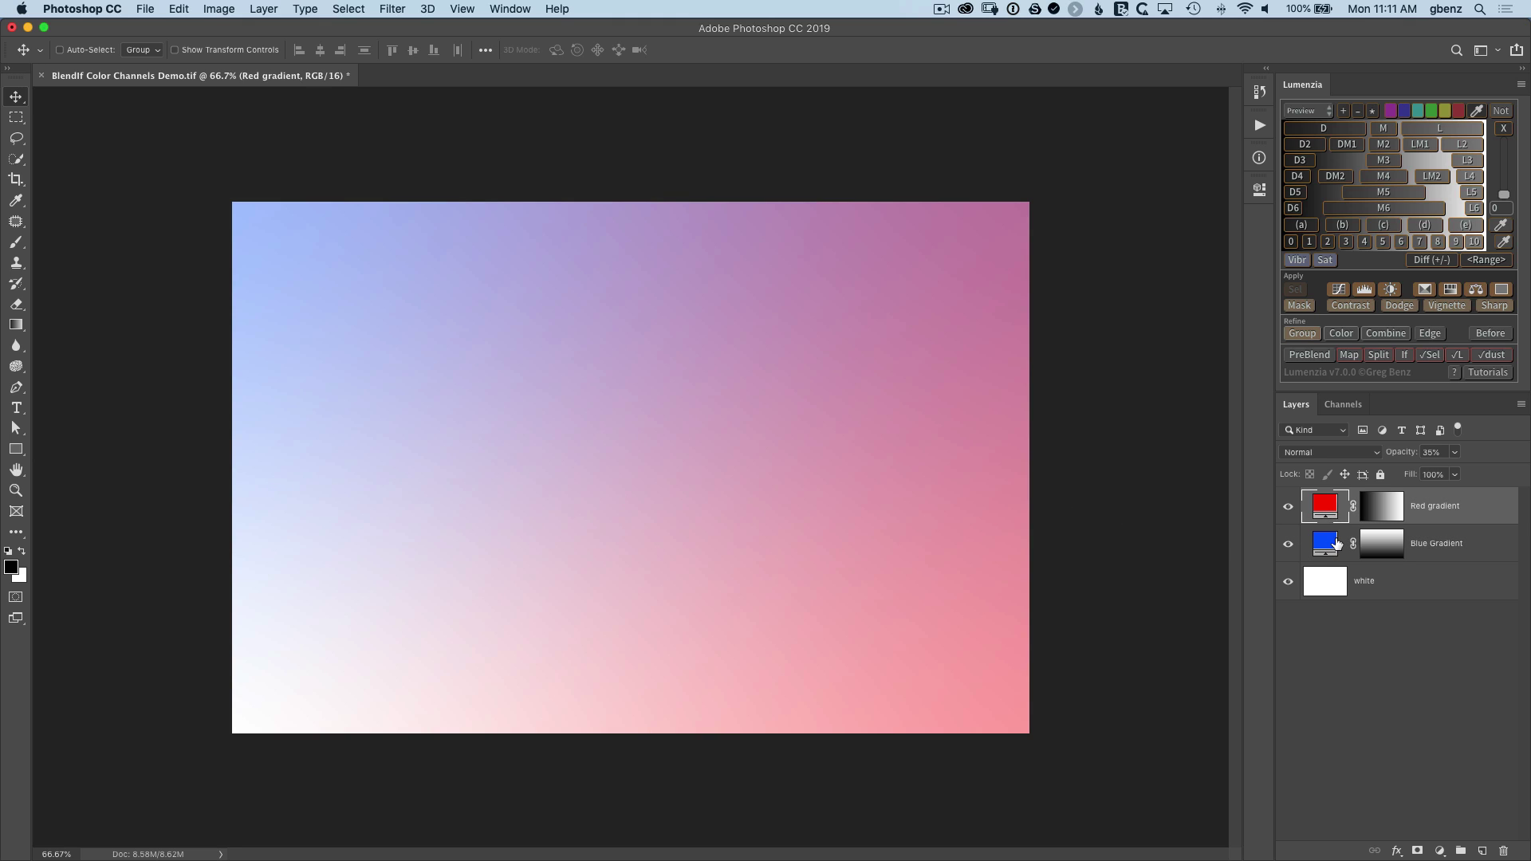
key(super+z)
click(1327, 509)
double_click(1327, 509)
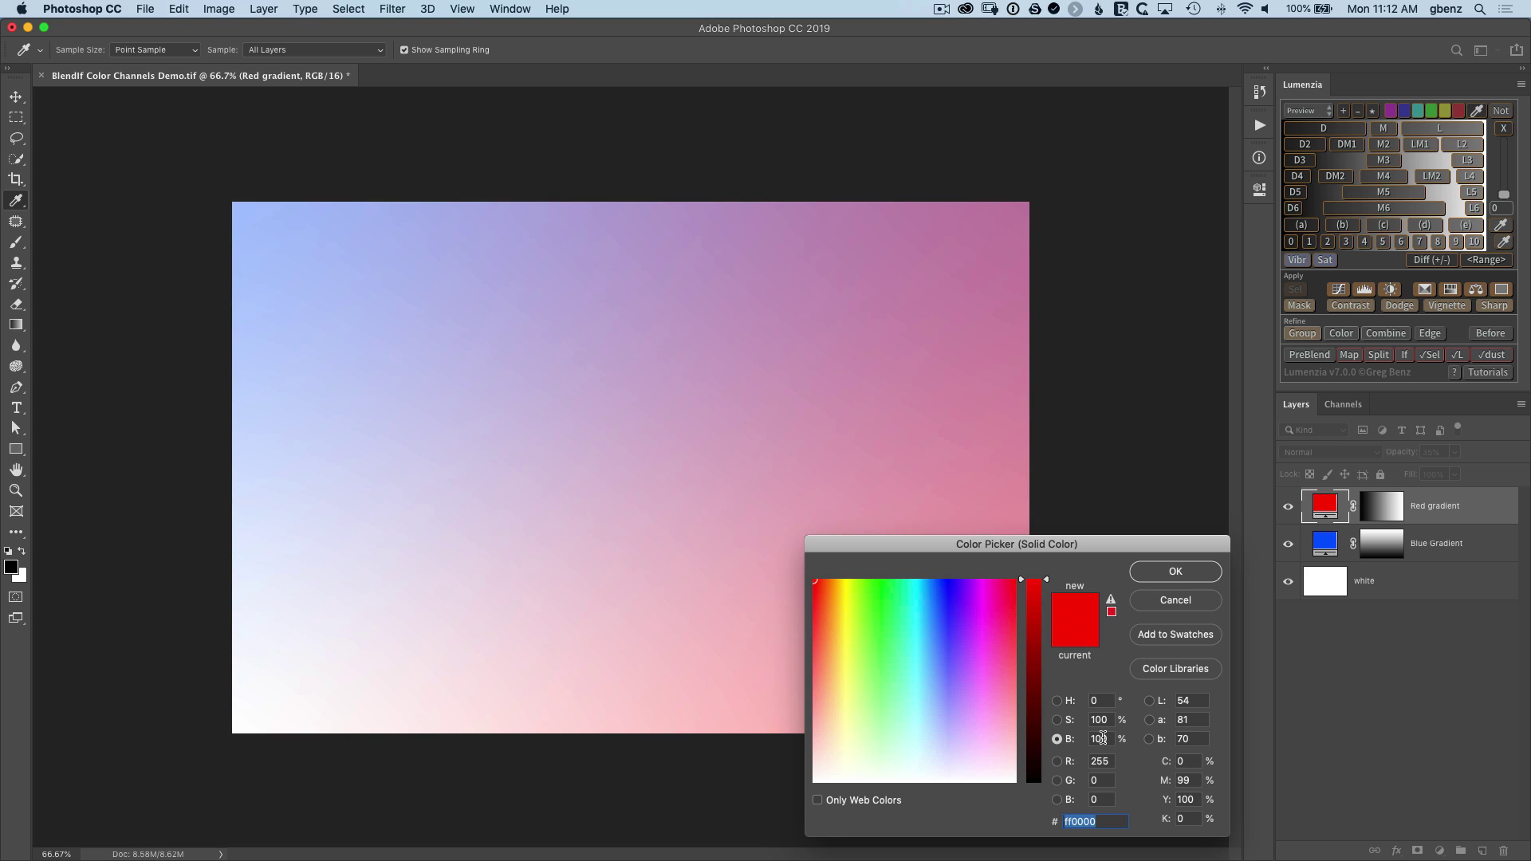
click(1154, 602)
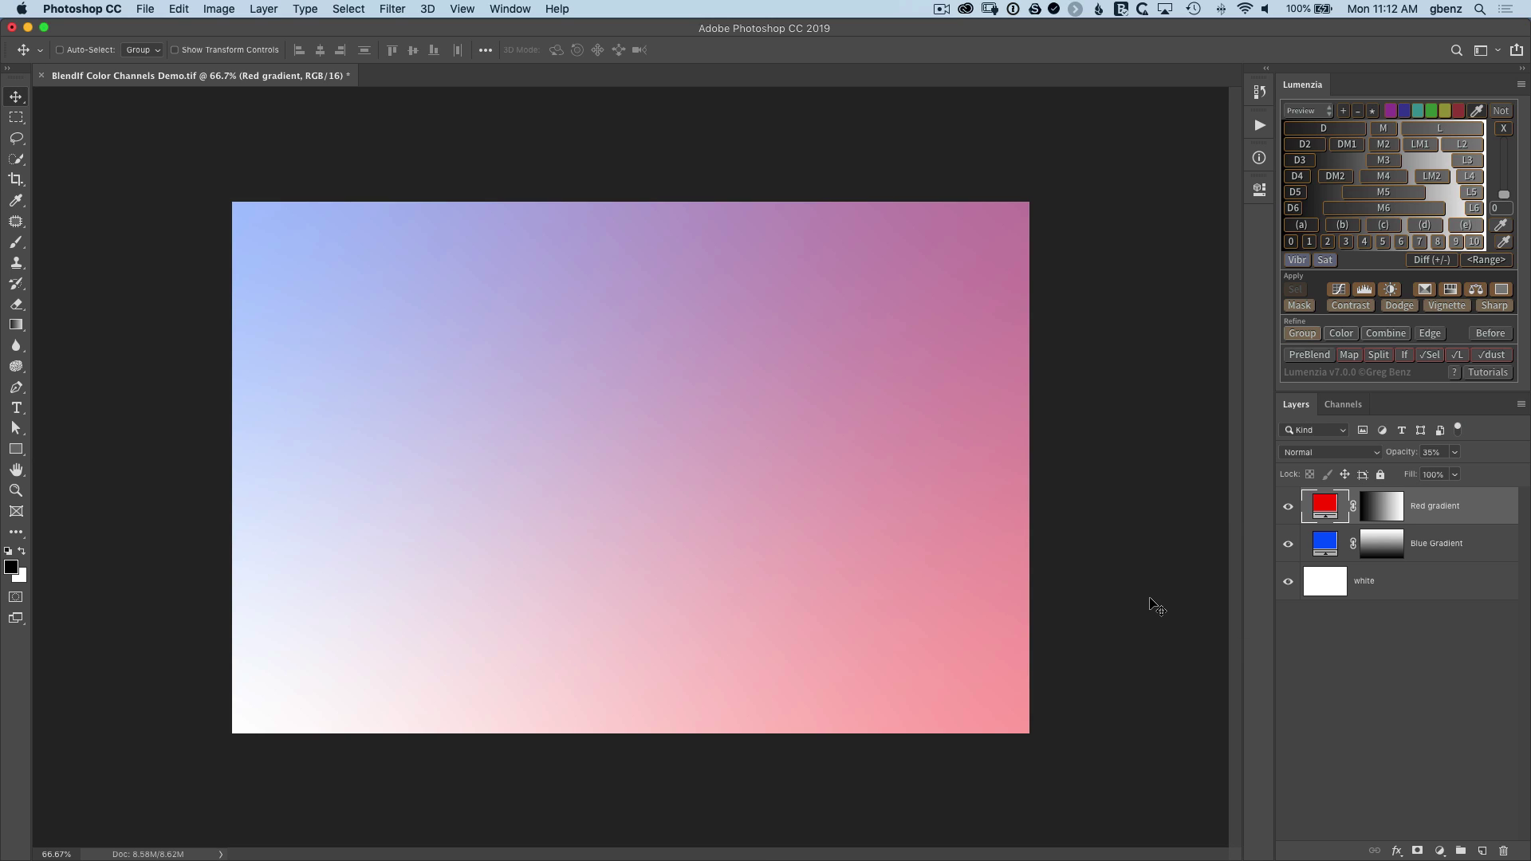
Add a Solid Color fill layer in bright orange ff6000.
click(1440, 851)
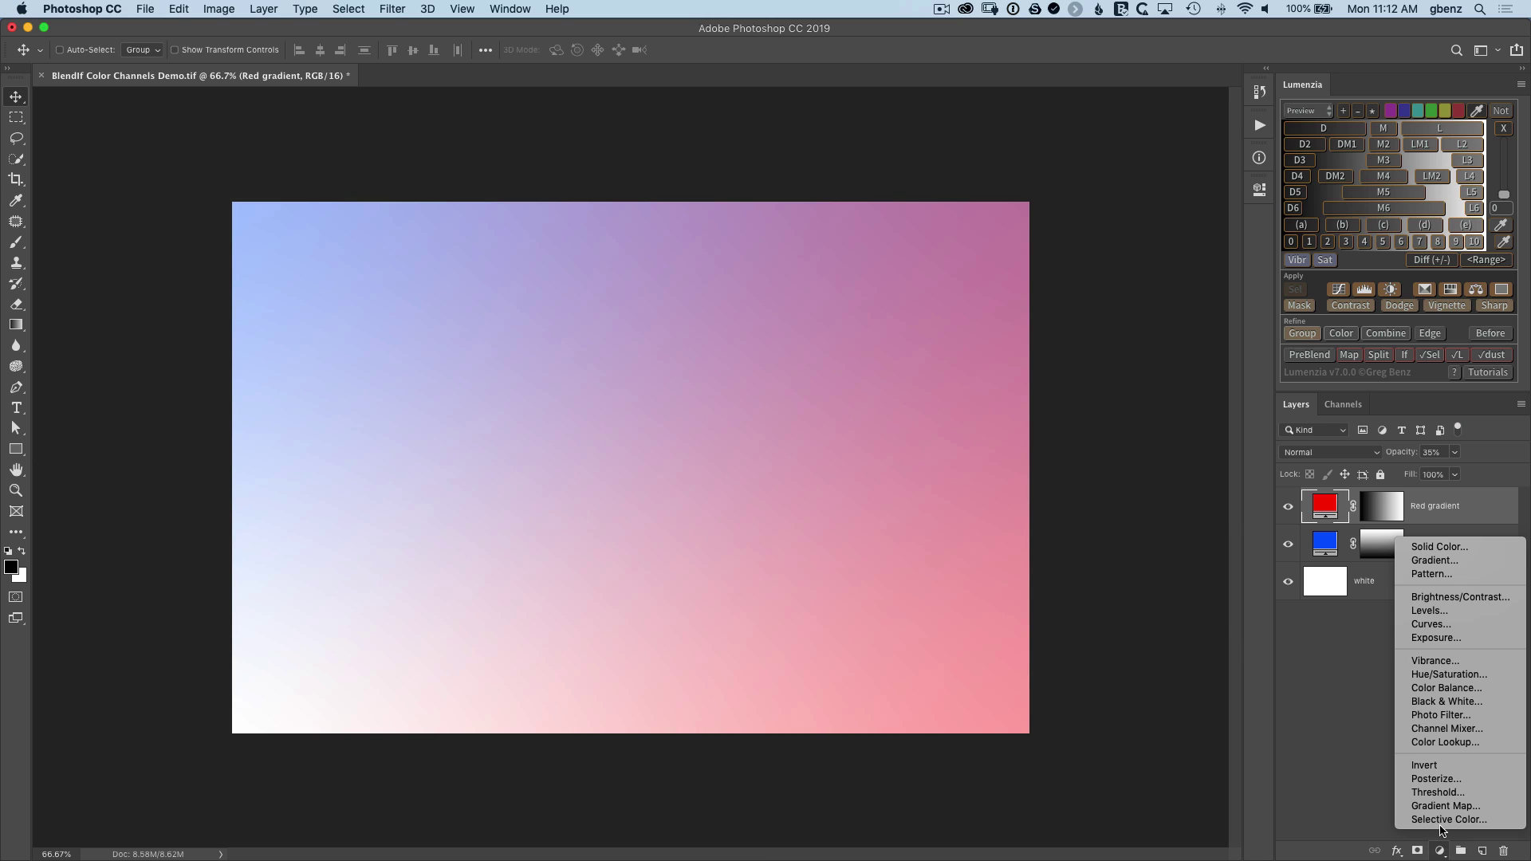
click(1439, 546)
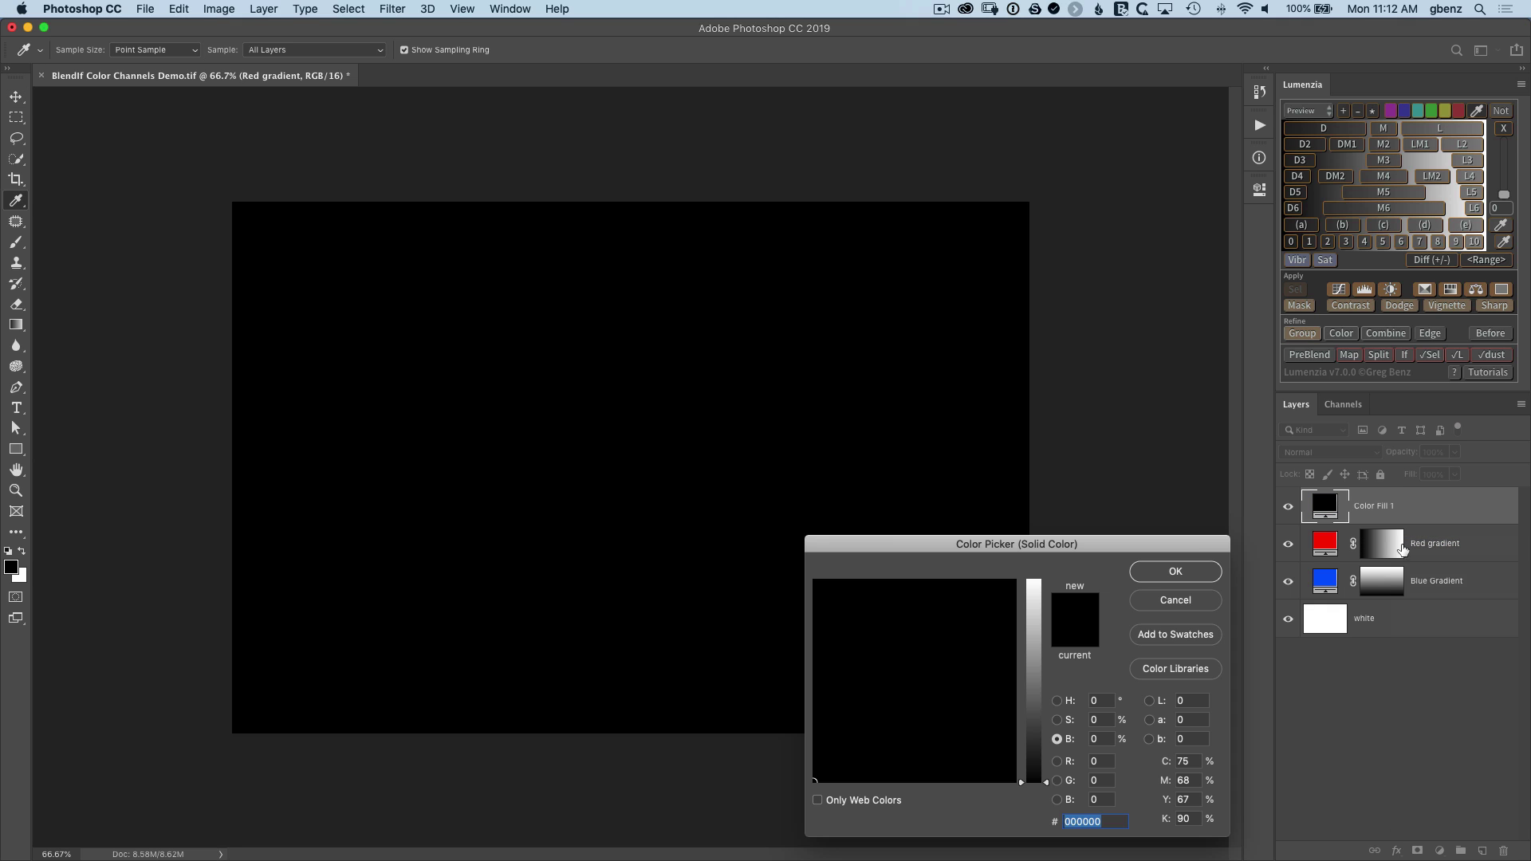
click(1027, 638)
drag(855, 620, 826, 580)
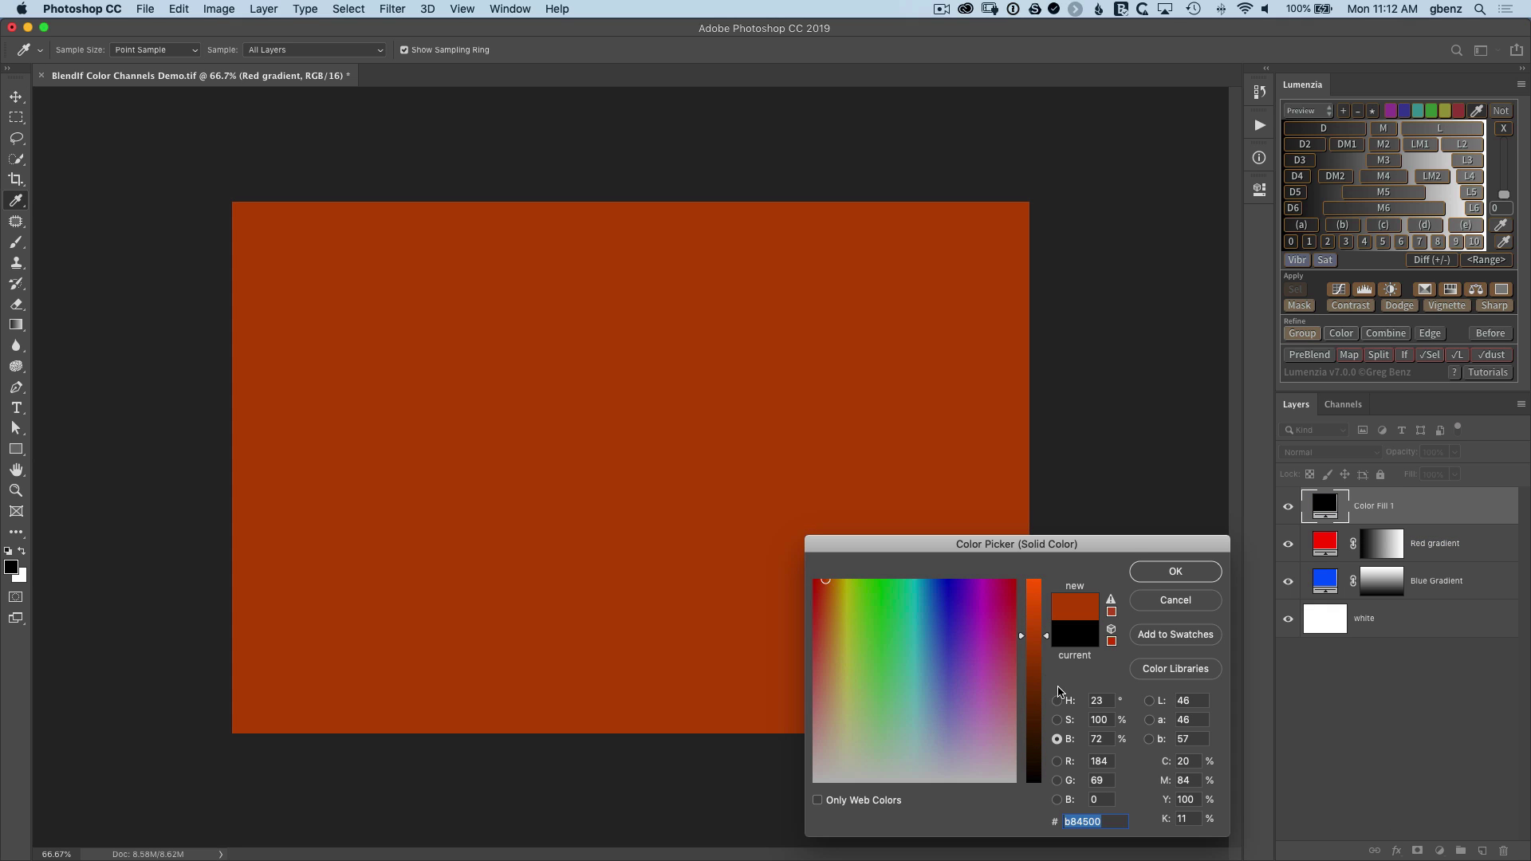
drag(1047, 638, 1035, 580)
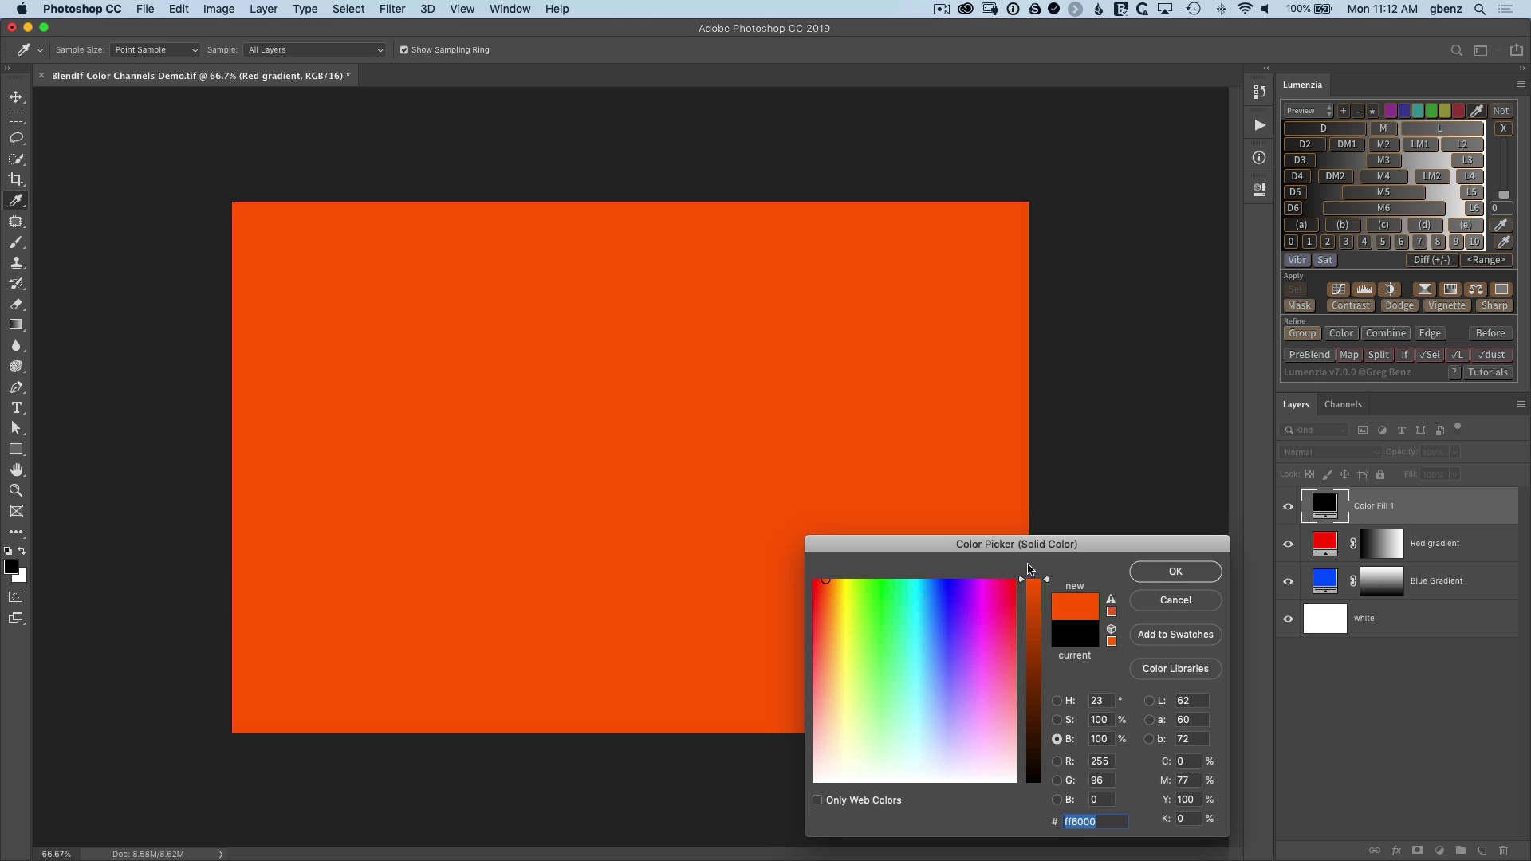
click(1169, 572)
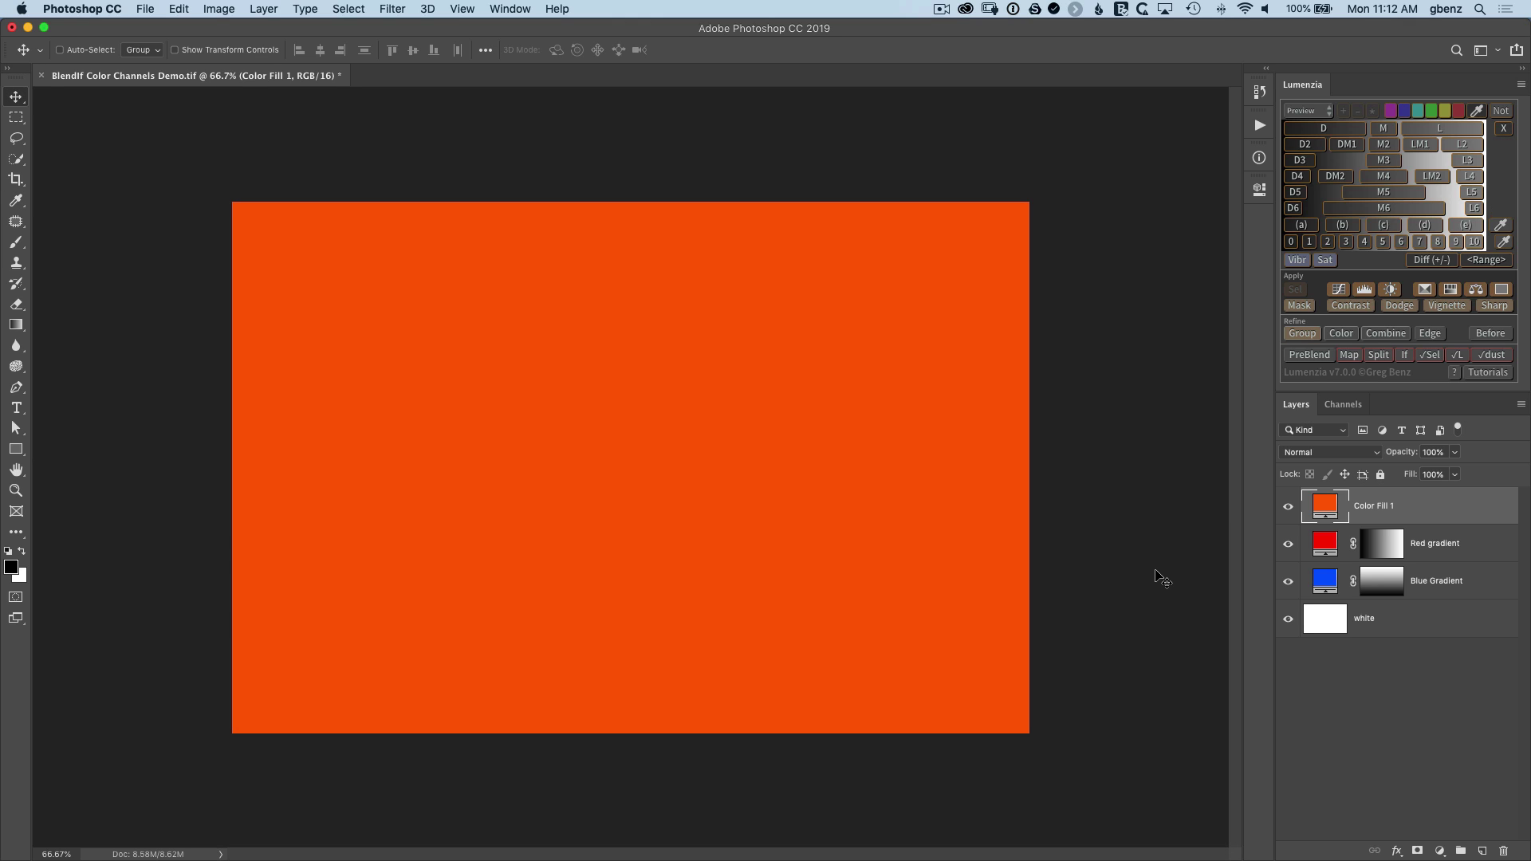
click(1316, 453)
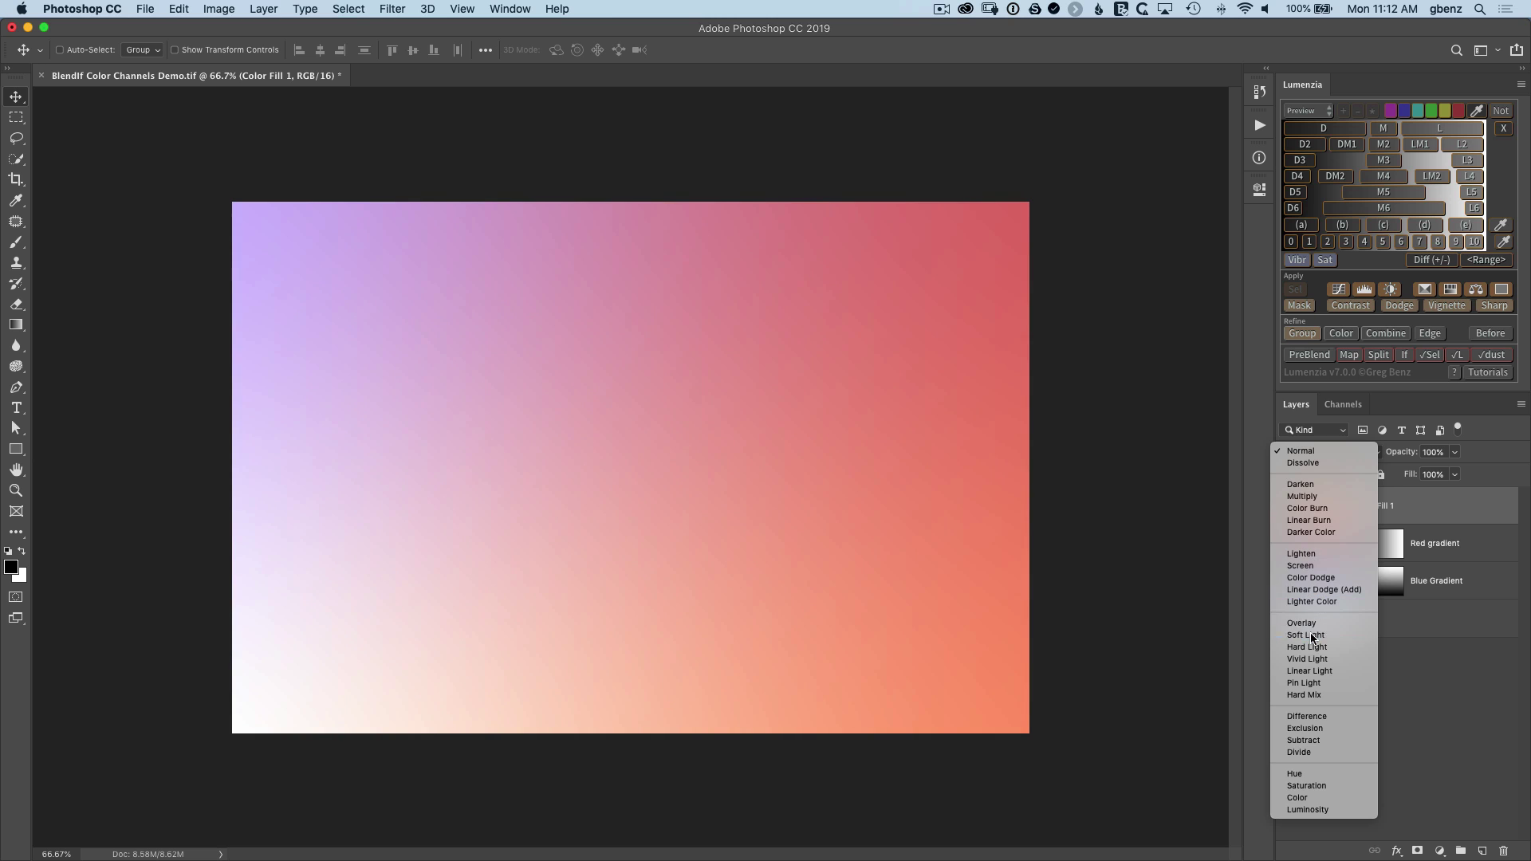
click(1311, 635)
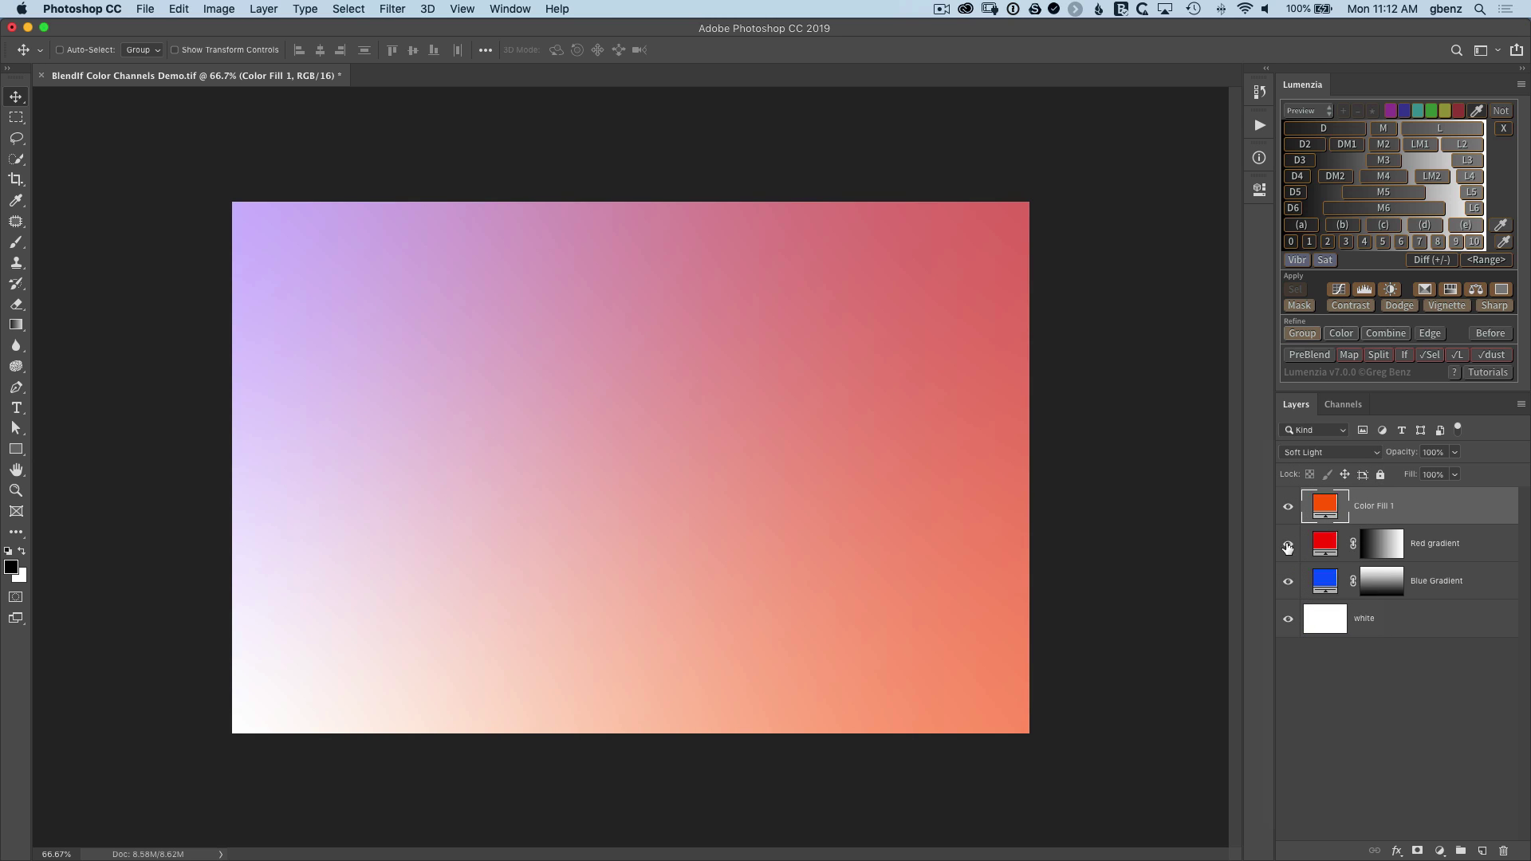
click(1287, 507)
click(1287, 507)
click(1287, 507)
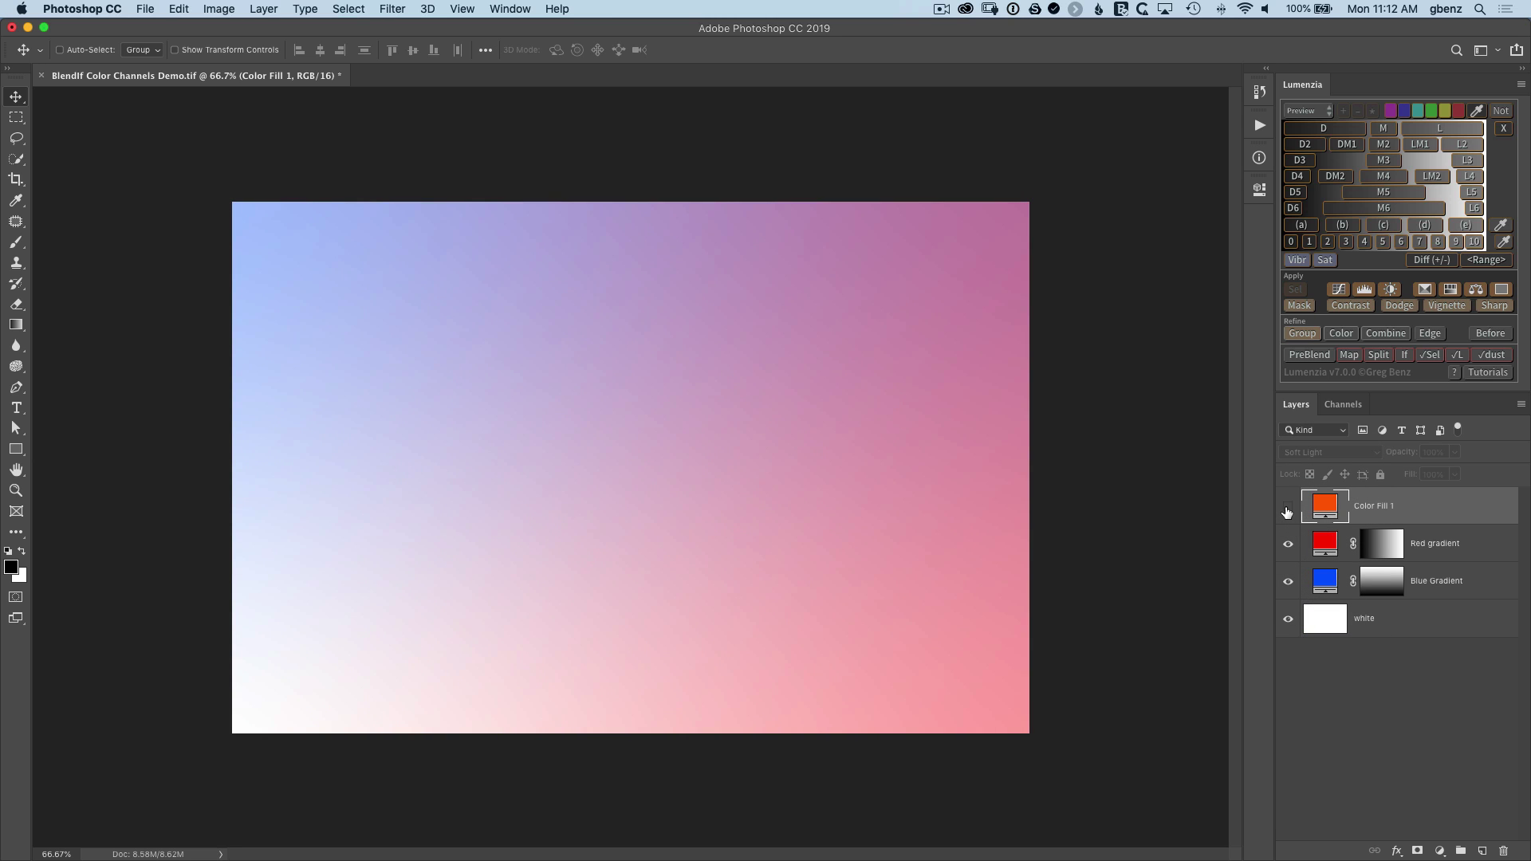
click(1287, 508)
click(1287, 508)
click(1287, 508)
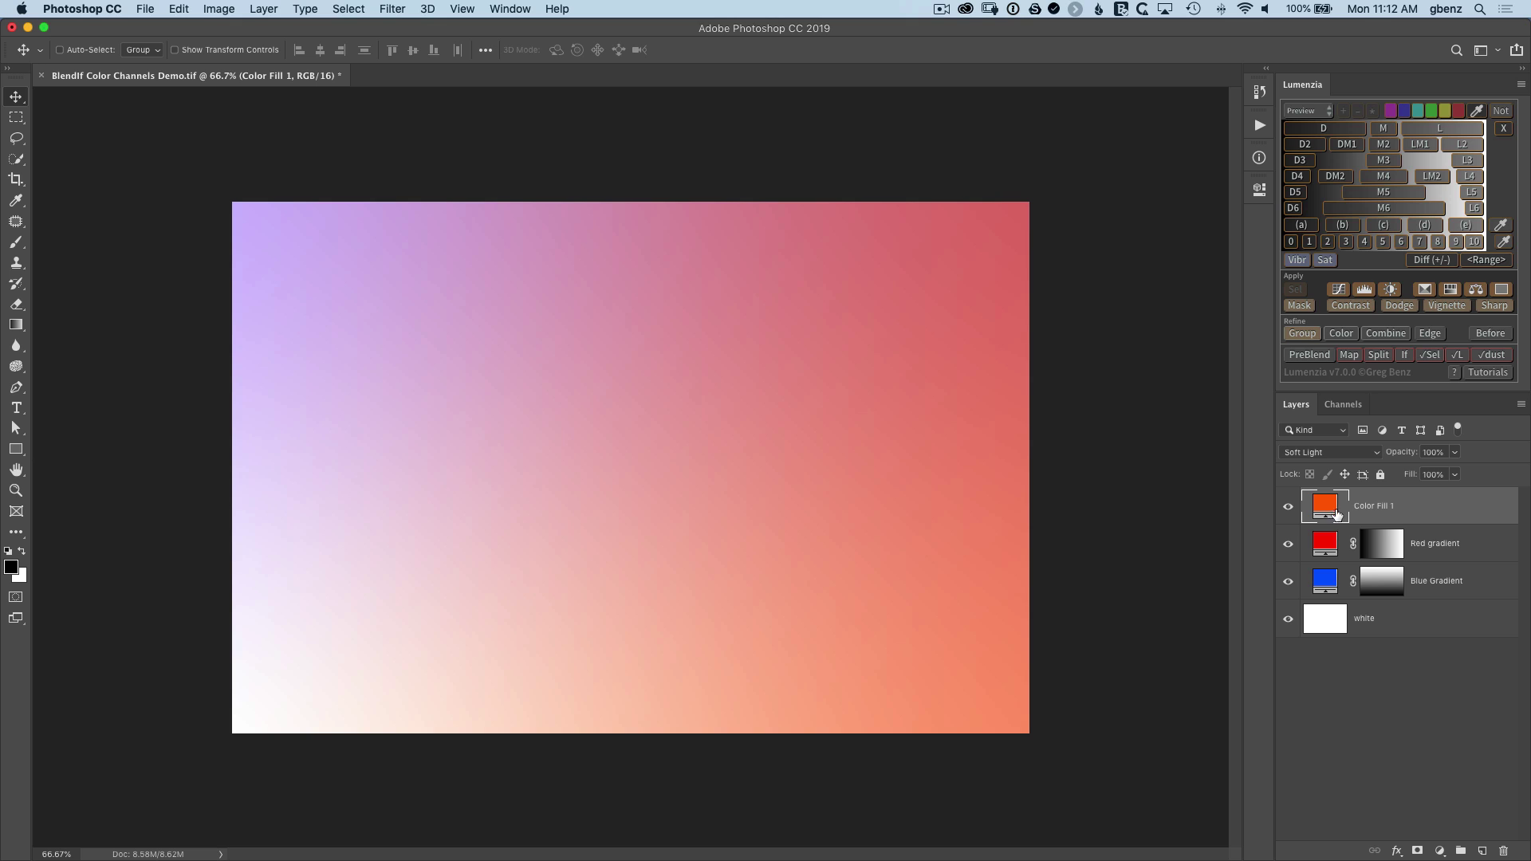
click(1325, 453)
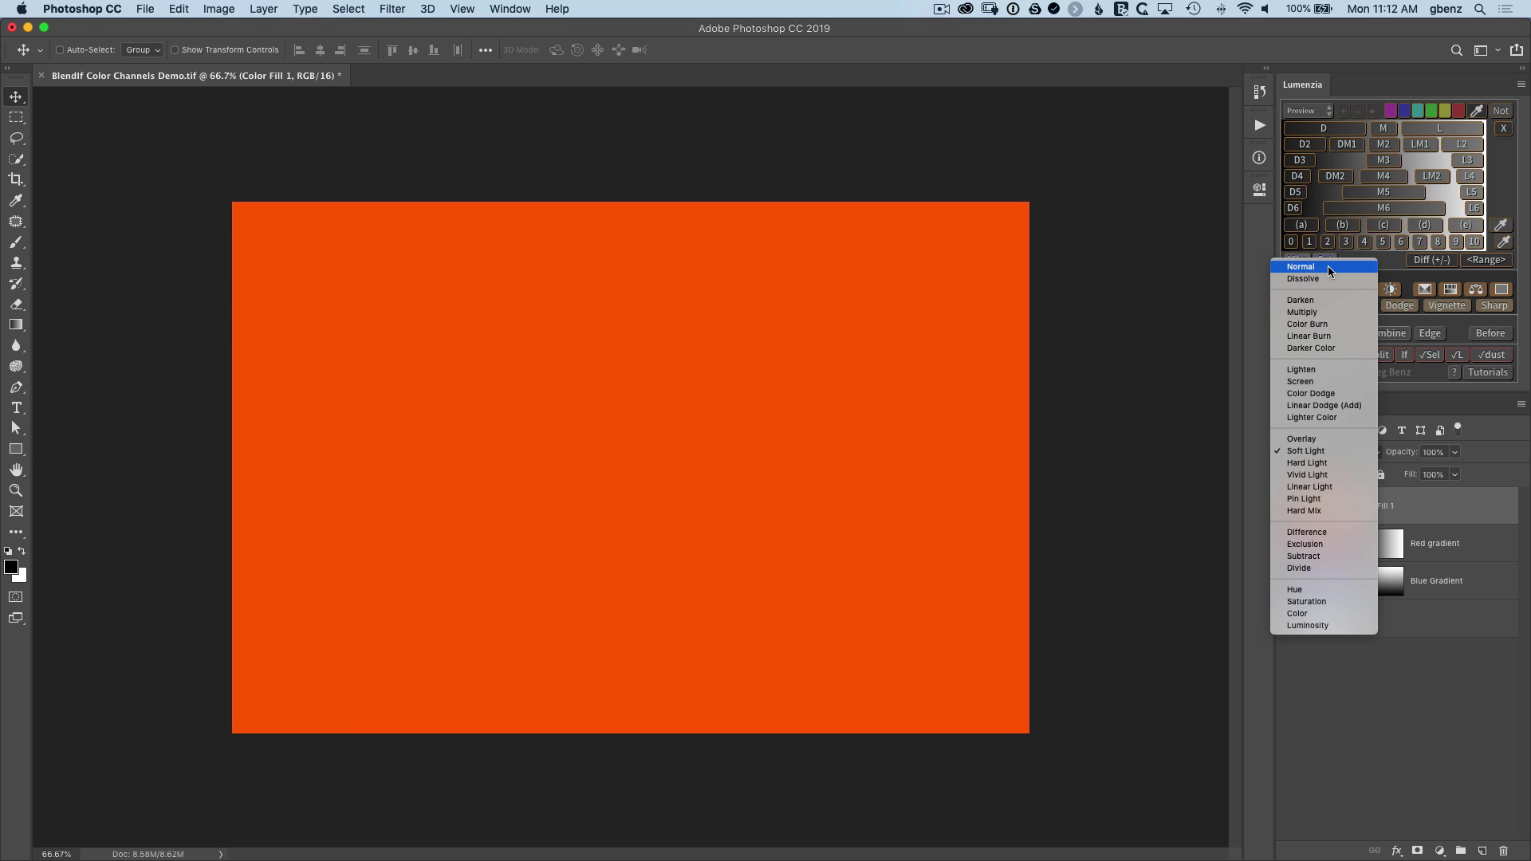
click(1328, 265)
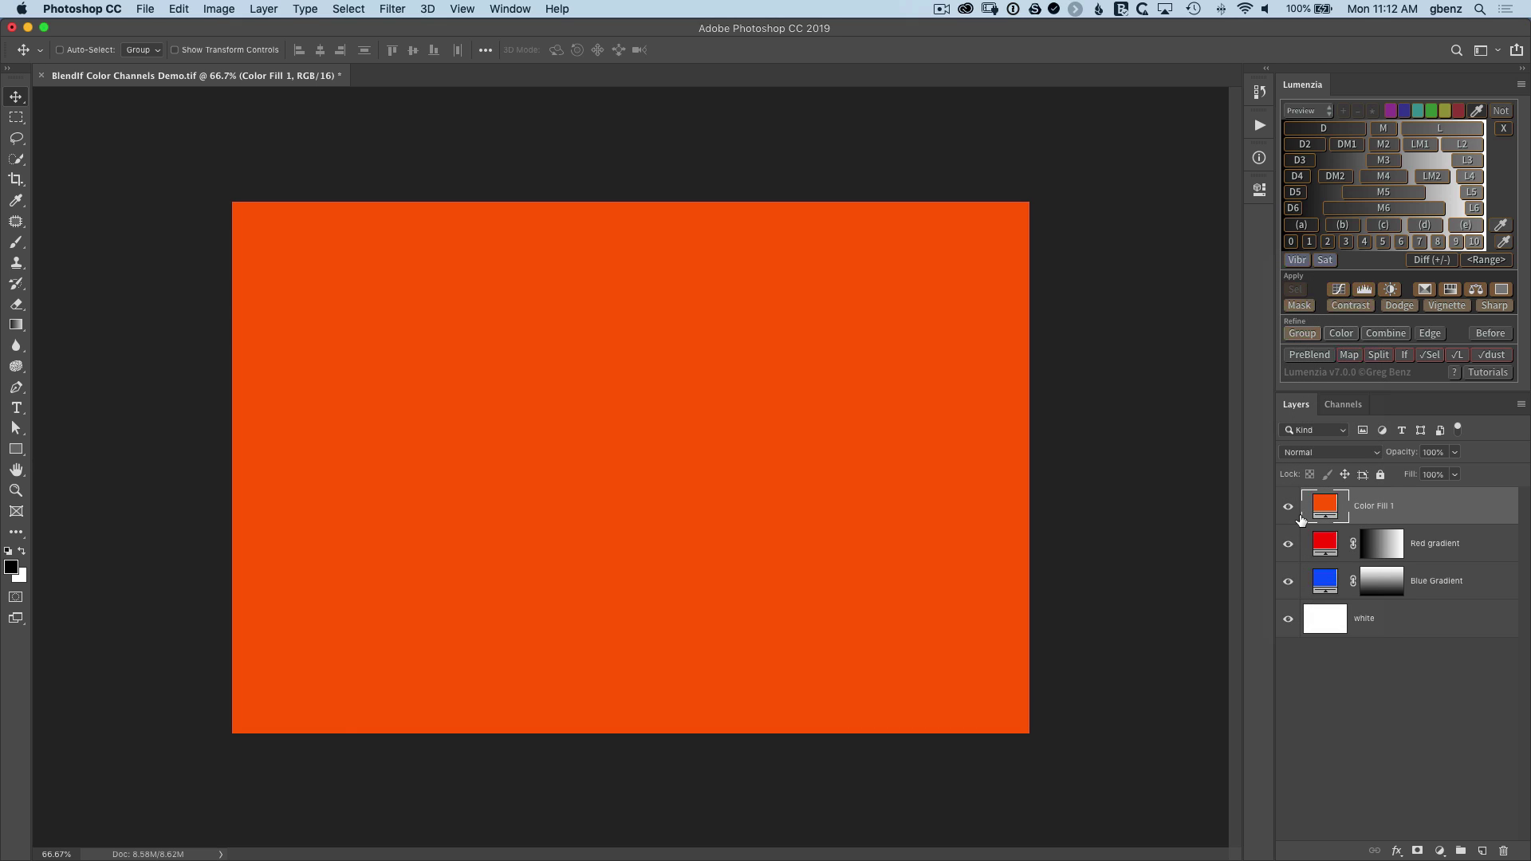
Open Color Fill 1's Blending Options and move the Layer Style dialog to the upper right.
double_click(1465, 510)
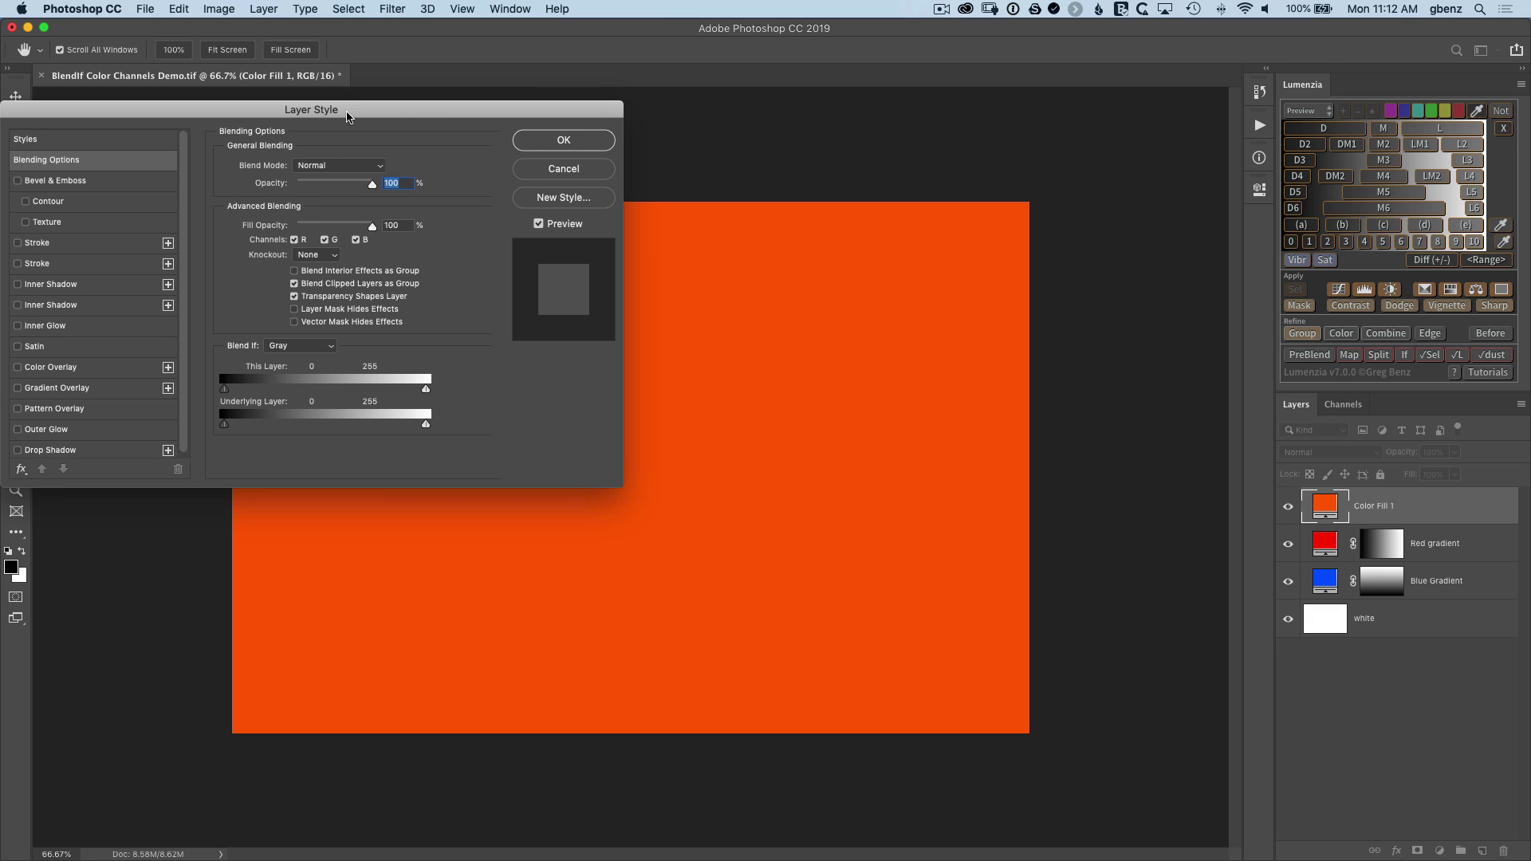
drag(357, 111, 1186, 75)
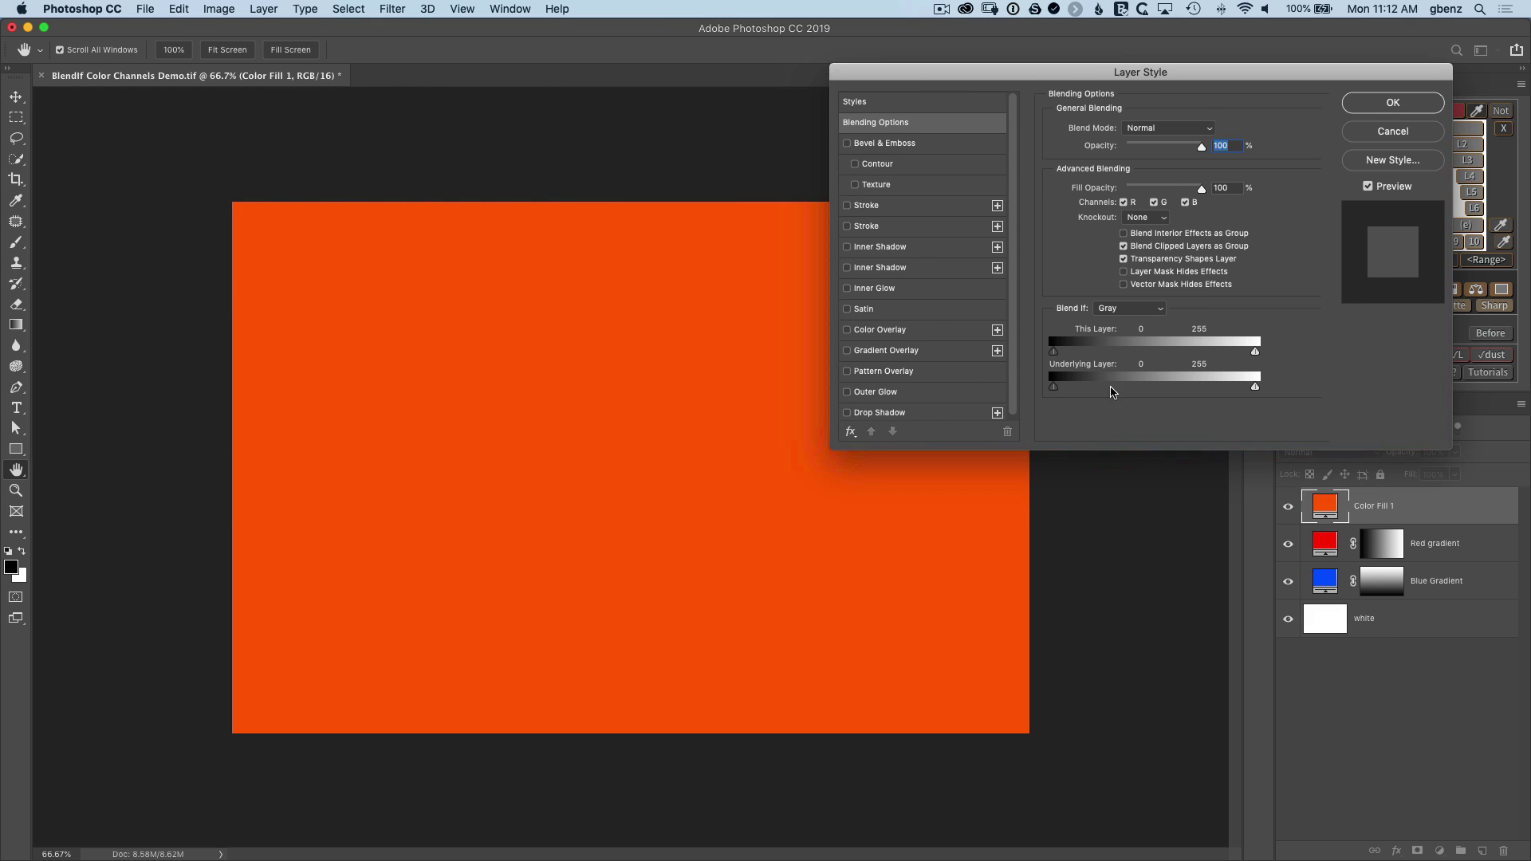
drag(1065, 74, 1211, 30)
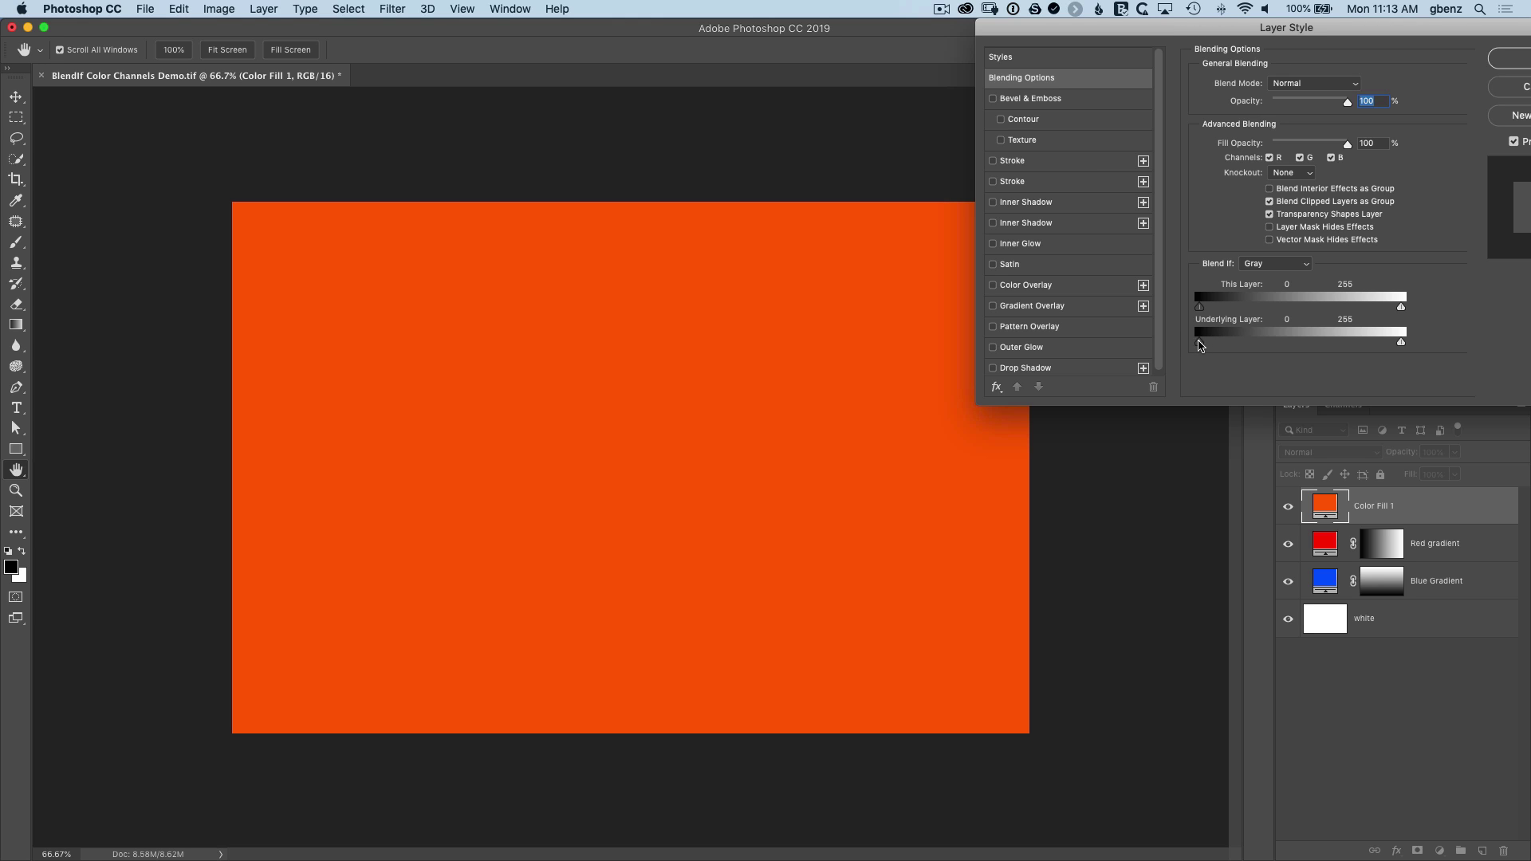
drag(1200, 343, 1338, 342)
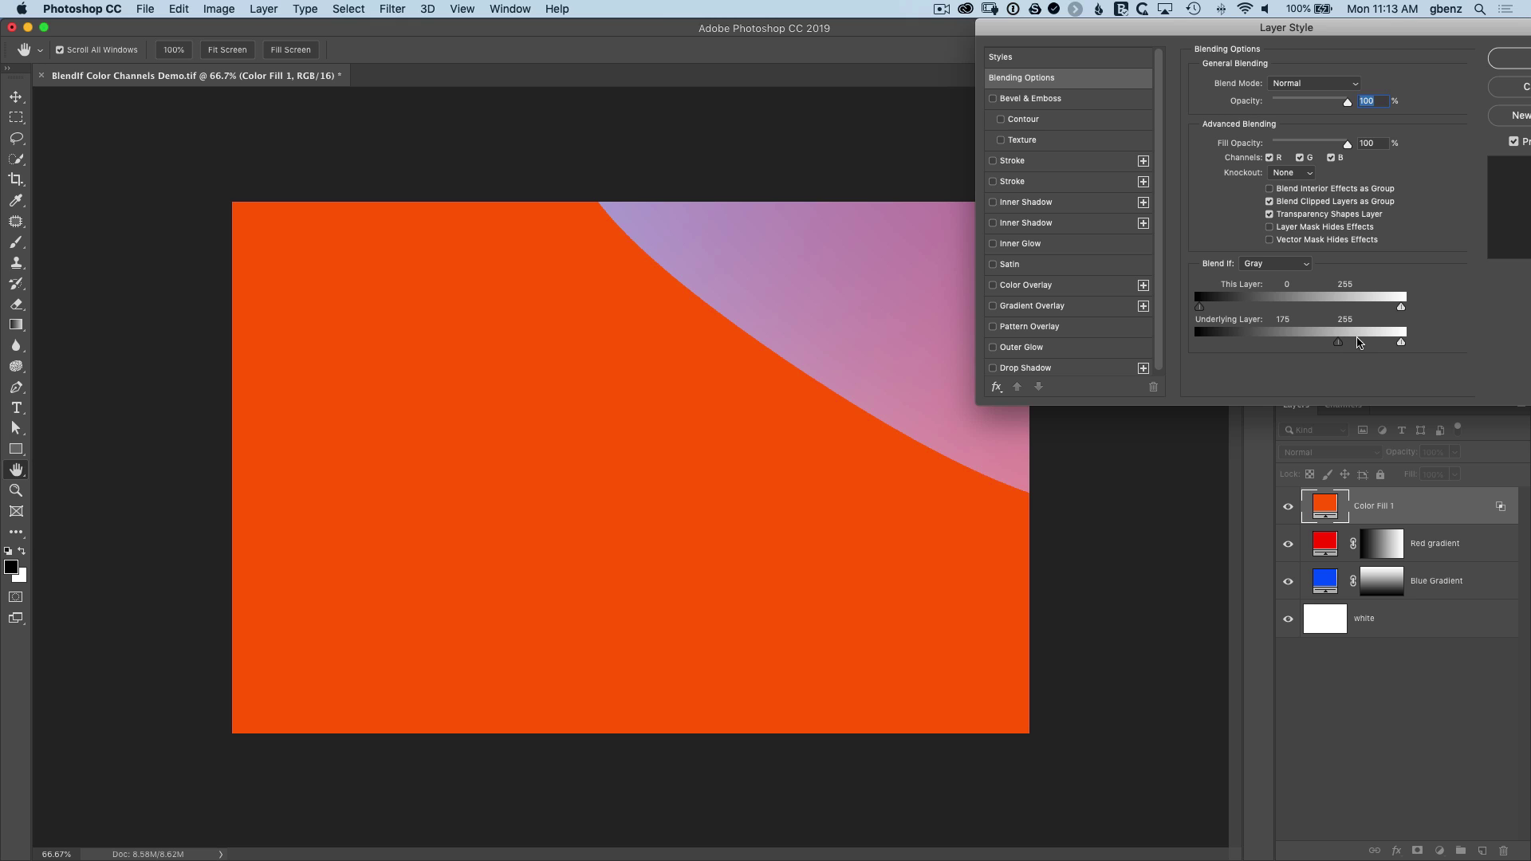
drag(1267, 30, 1318, 30)
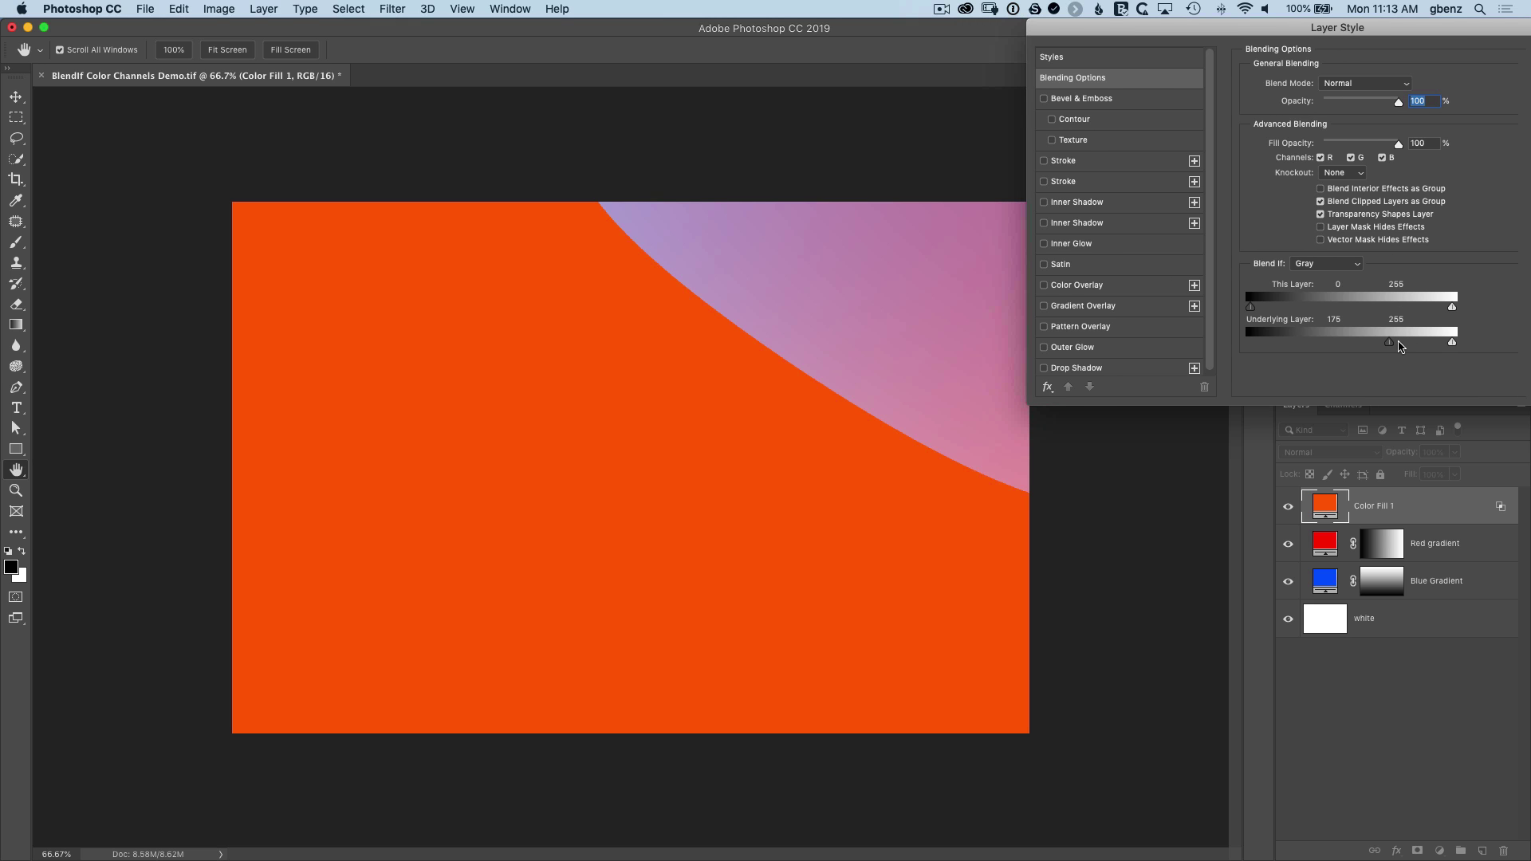
mouse_move(1388, 346)
mouse_down()
mouse_move(1418, 349)
mouse_move(1388, 349)
mouse_move(1403, 349)
mouse_up()
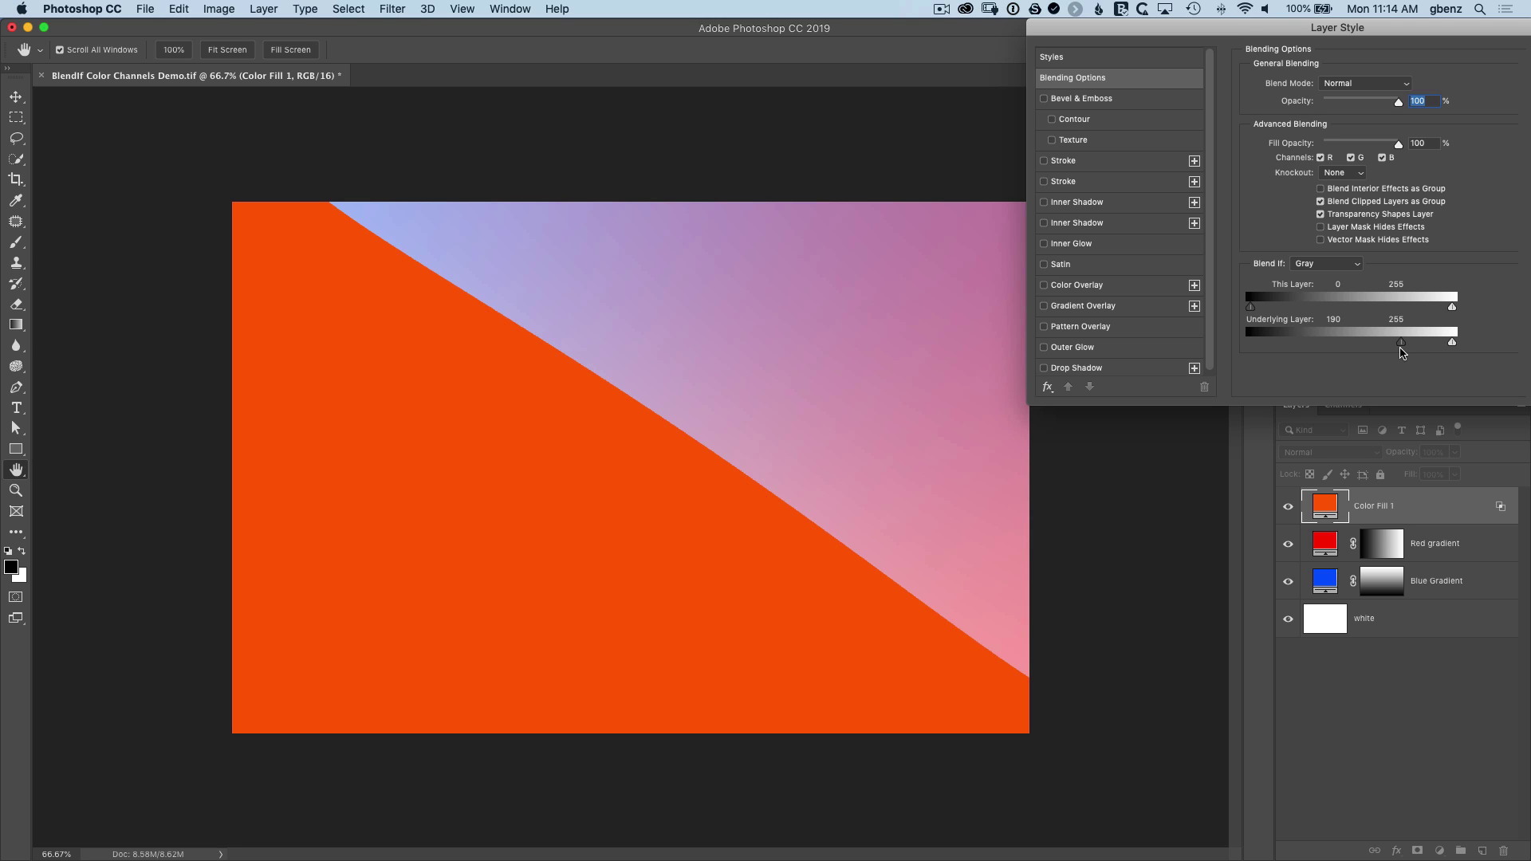
mouse_move(1402, 348)
mouse_down()
mouse_move(1384, 348)
mouse_move(1414, 348)
mouse_up()
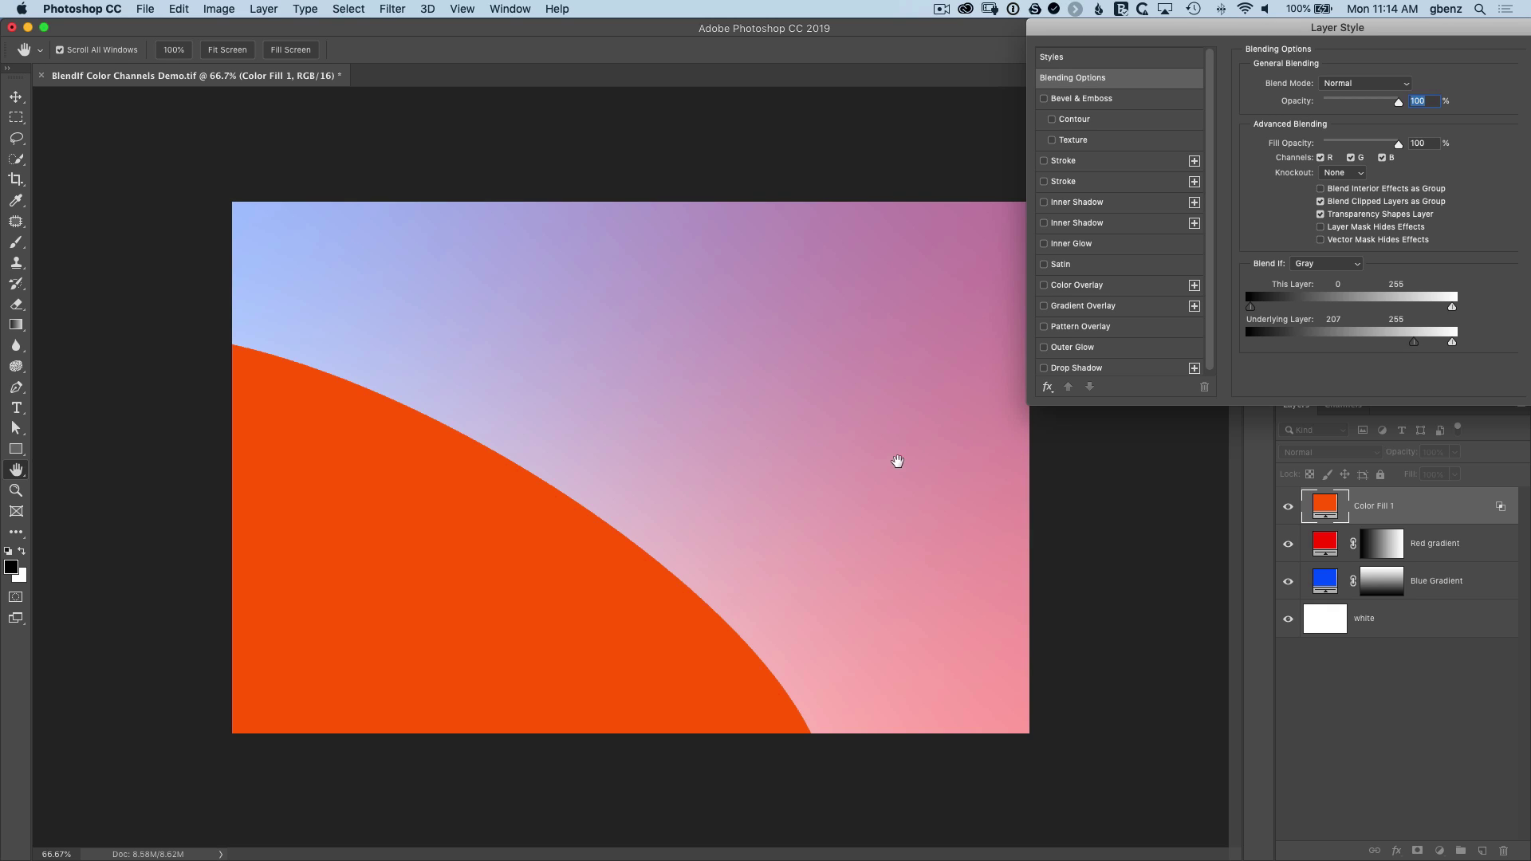
mouse_move(1413, 347)
mouse_down()
mouse_move(1384, 347)
mouse_move(1410, 347)
mouse_up()
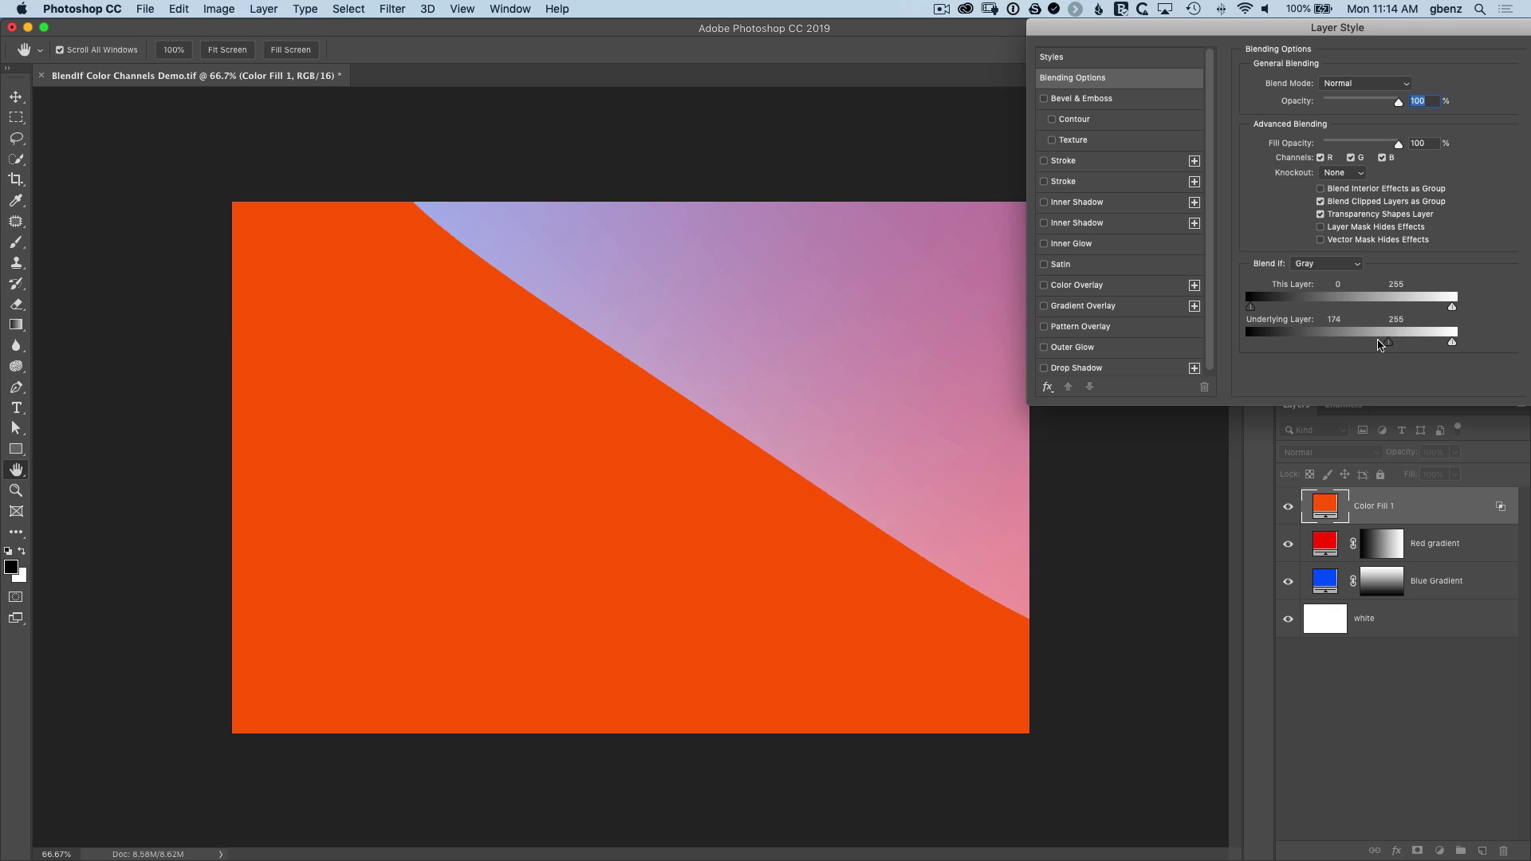
drag(1380, 344, 1240, 343)
Preview a Red Blend If by dragging the Underlying black slider, then discard it.
click(1323, 267)
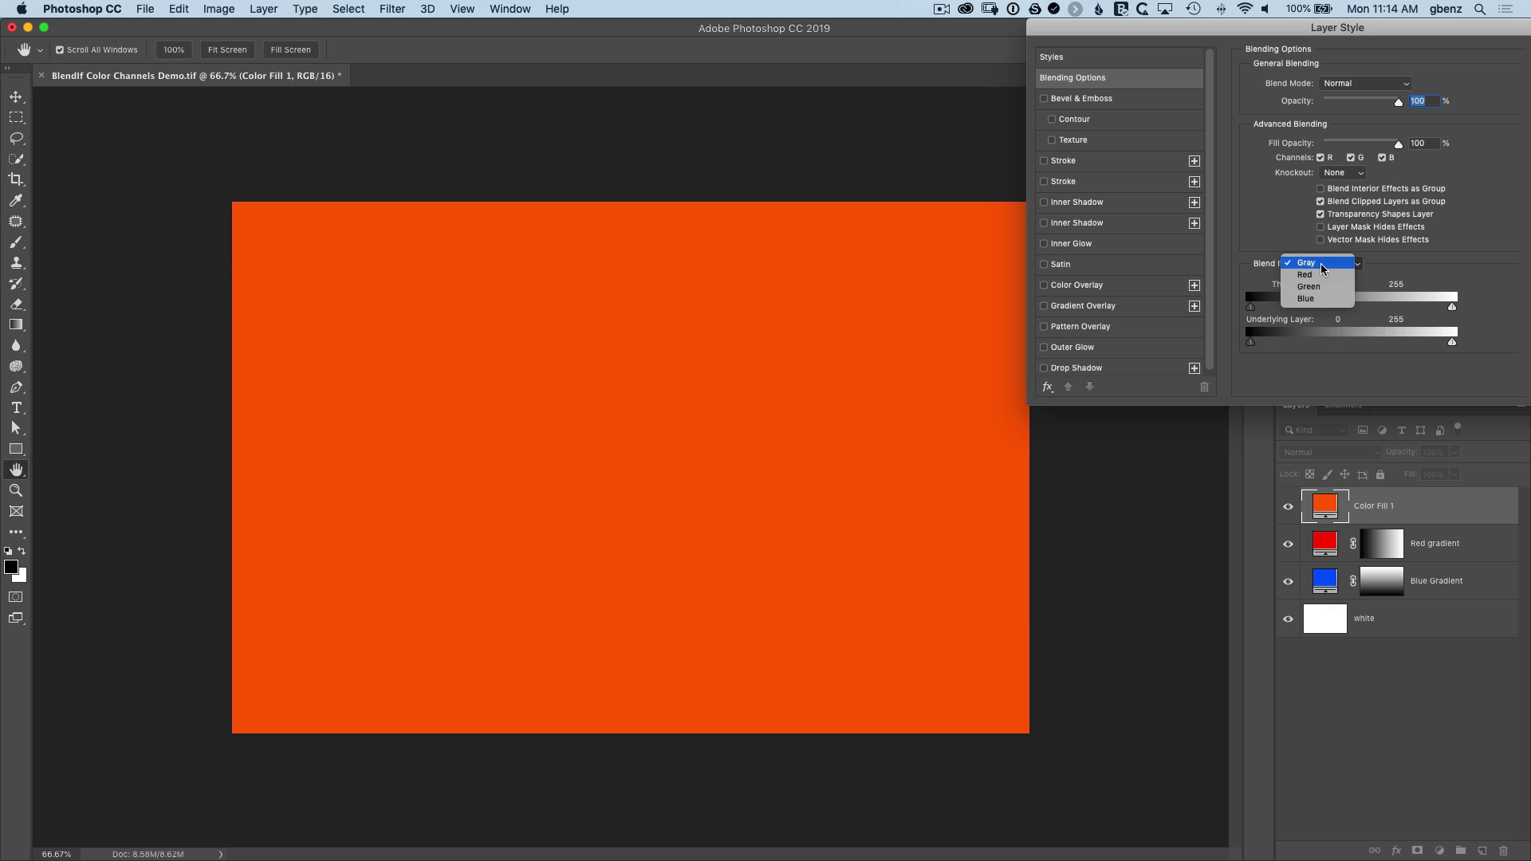
click(1320, 275)
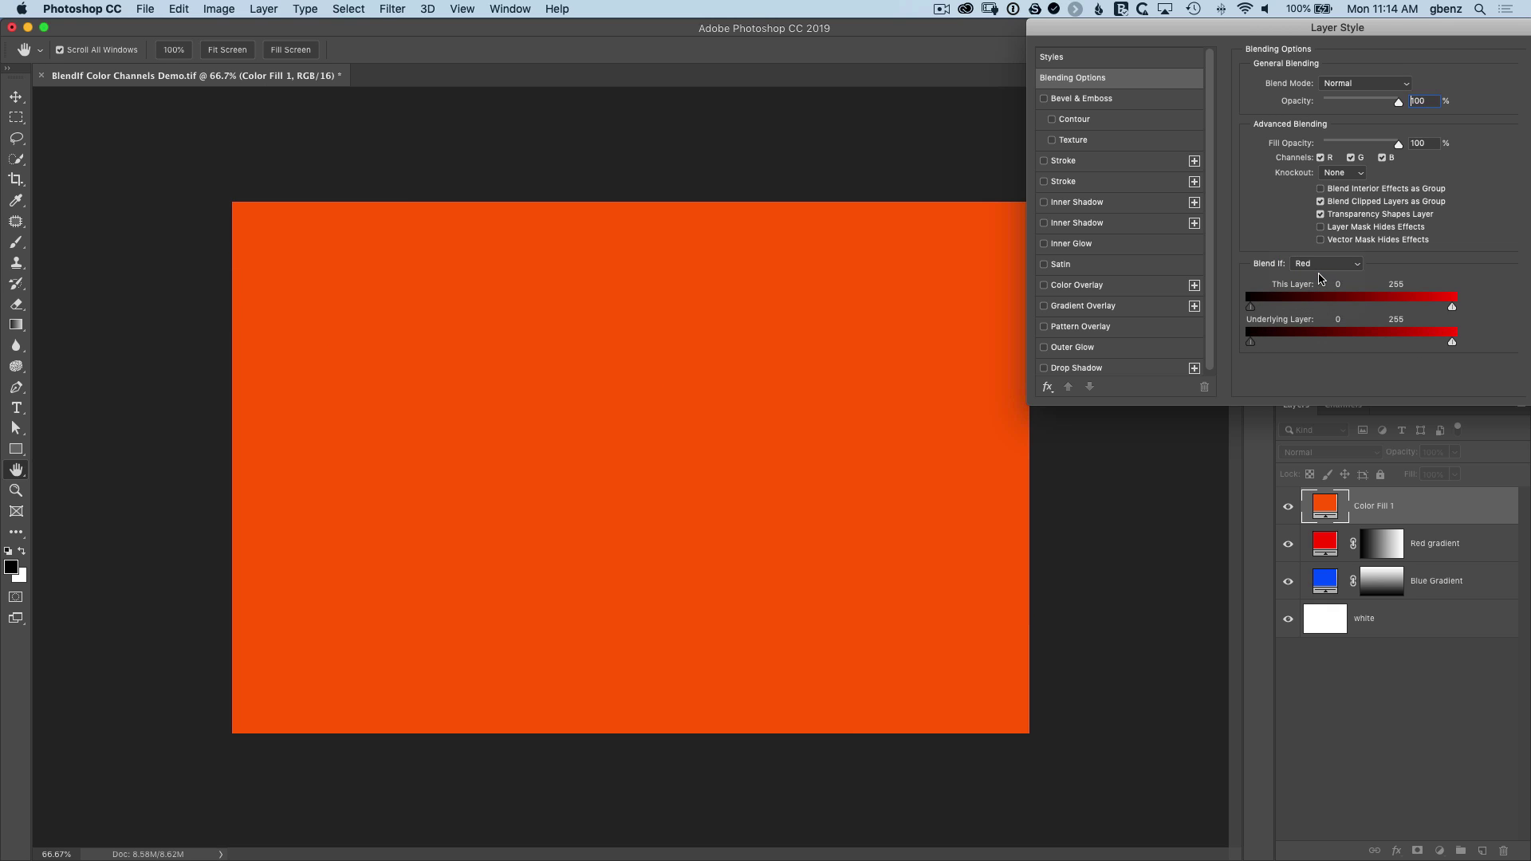
drag(1252, 345, 1412, 344)
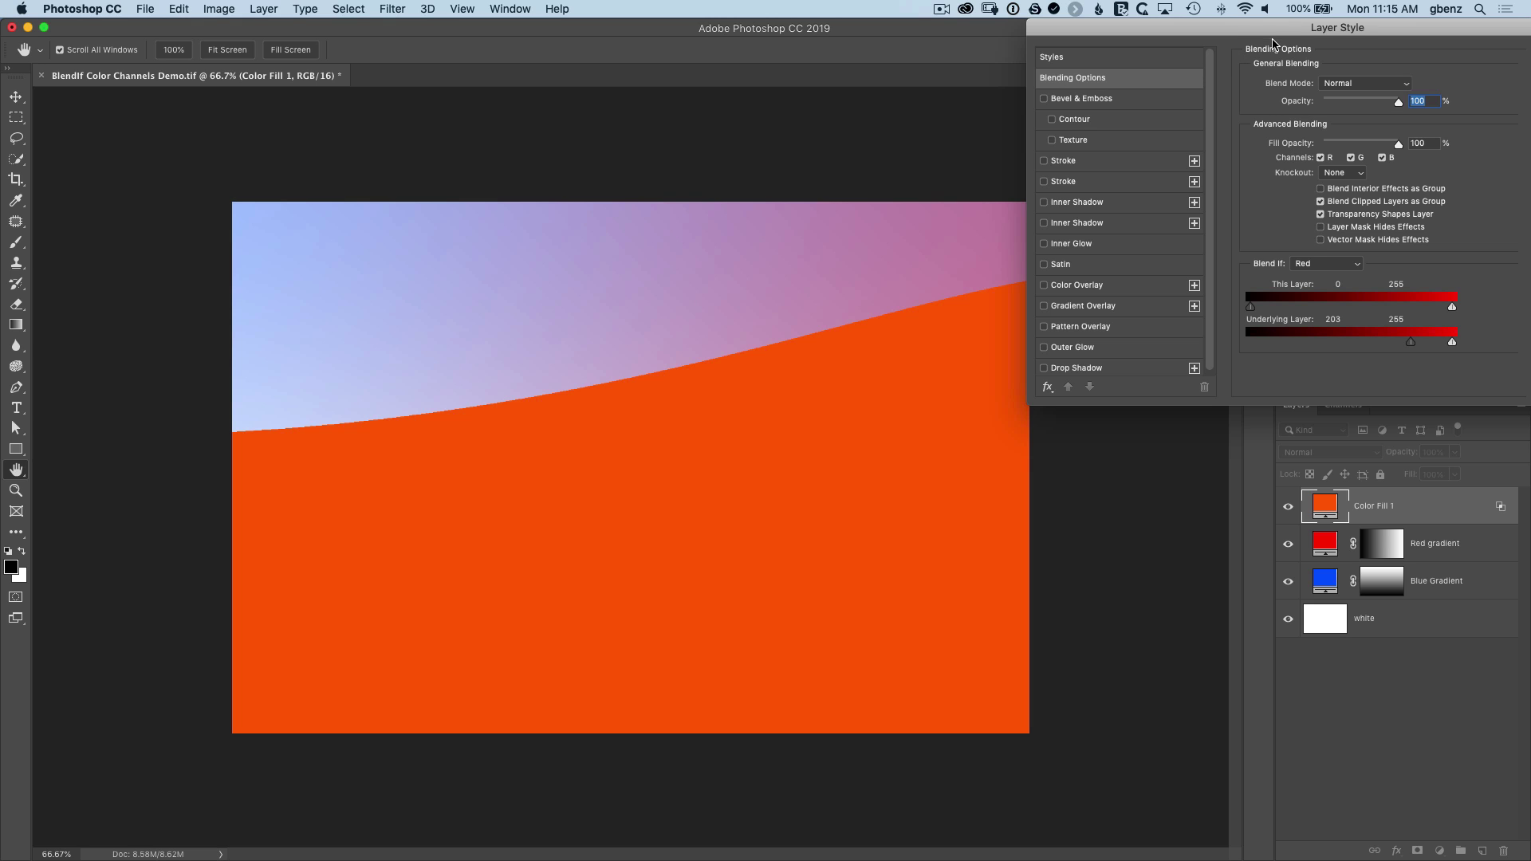
drag(1275, 30, 1099, 34)
click(1413, 91)
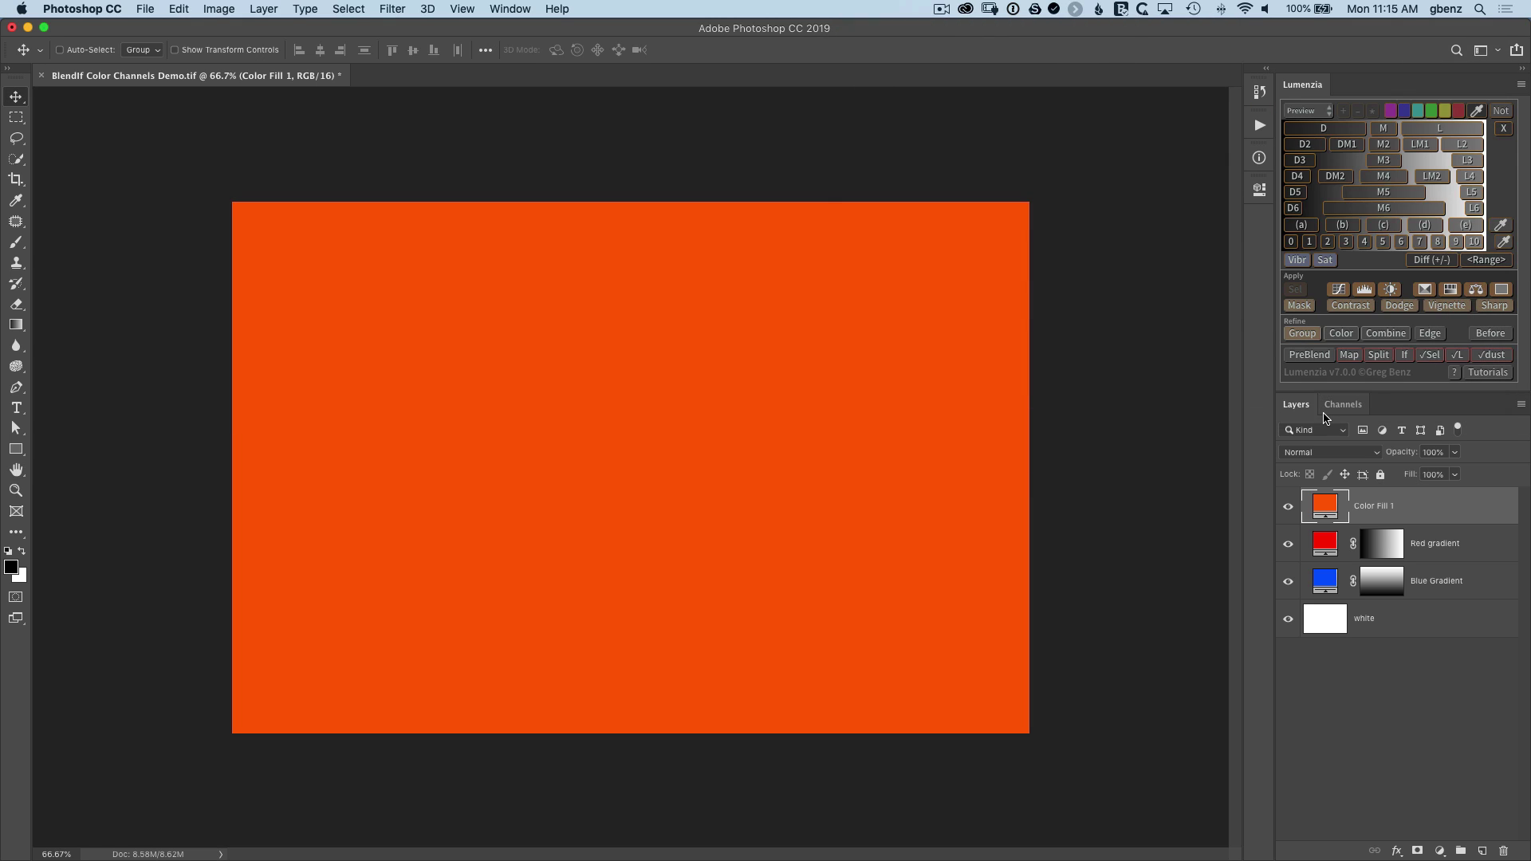
click(1288, 508)
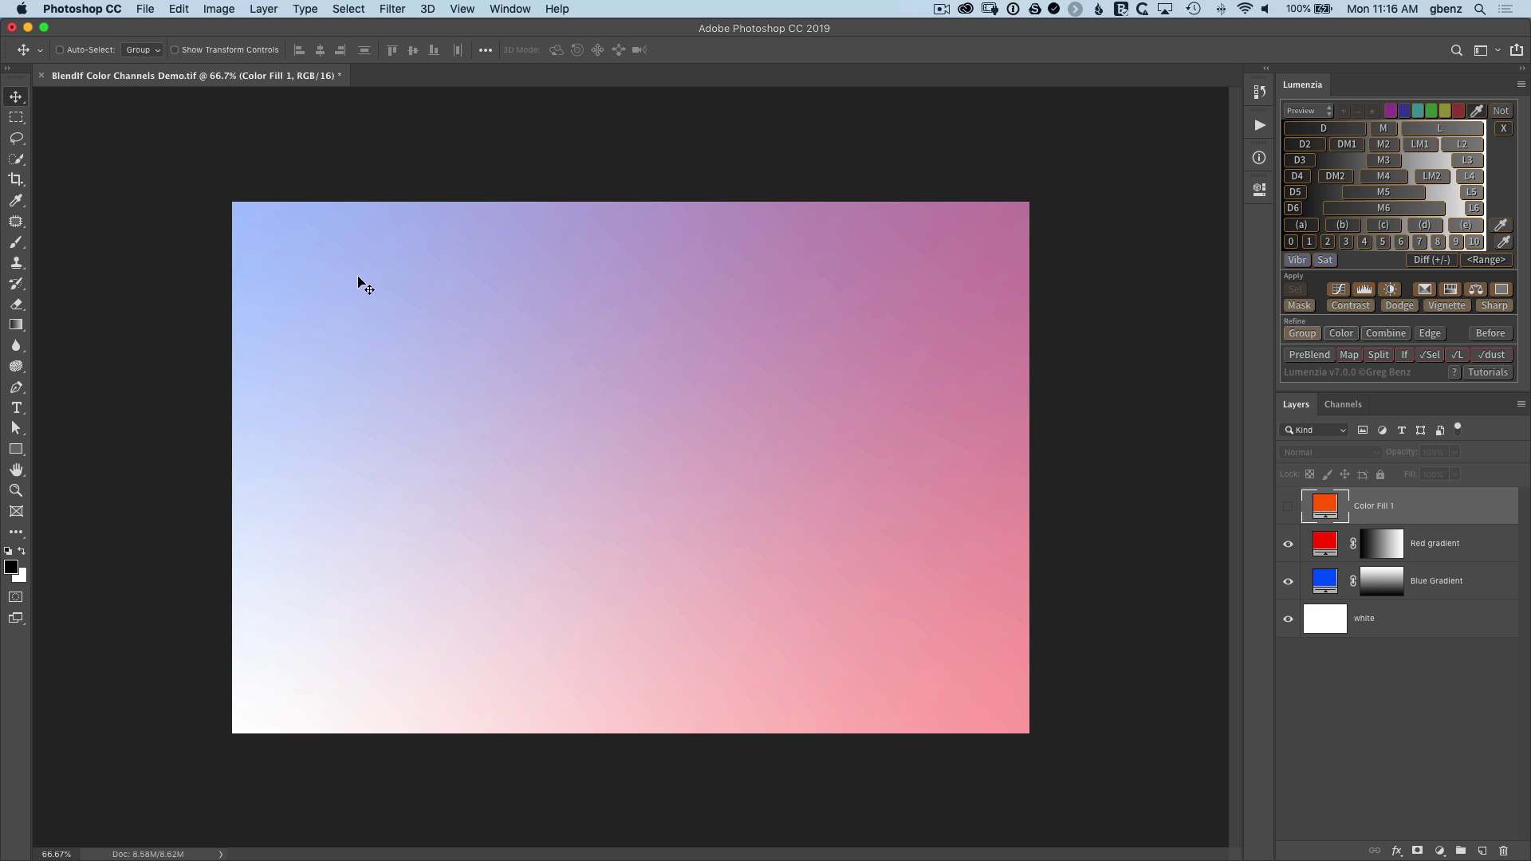
View the Red channel, then the Blue channel, alone as grayscale in the Channels panel.
click(1339, 406)
click(1316, 456)
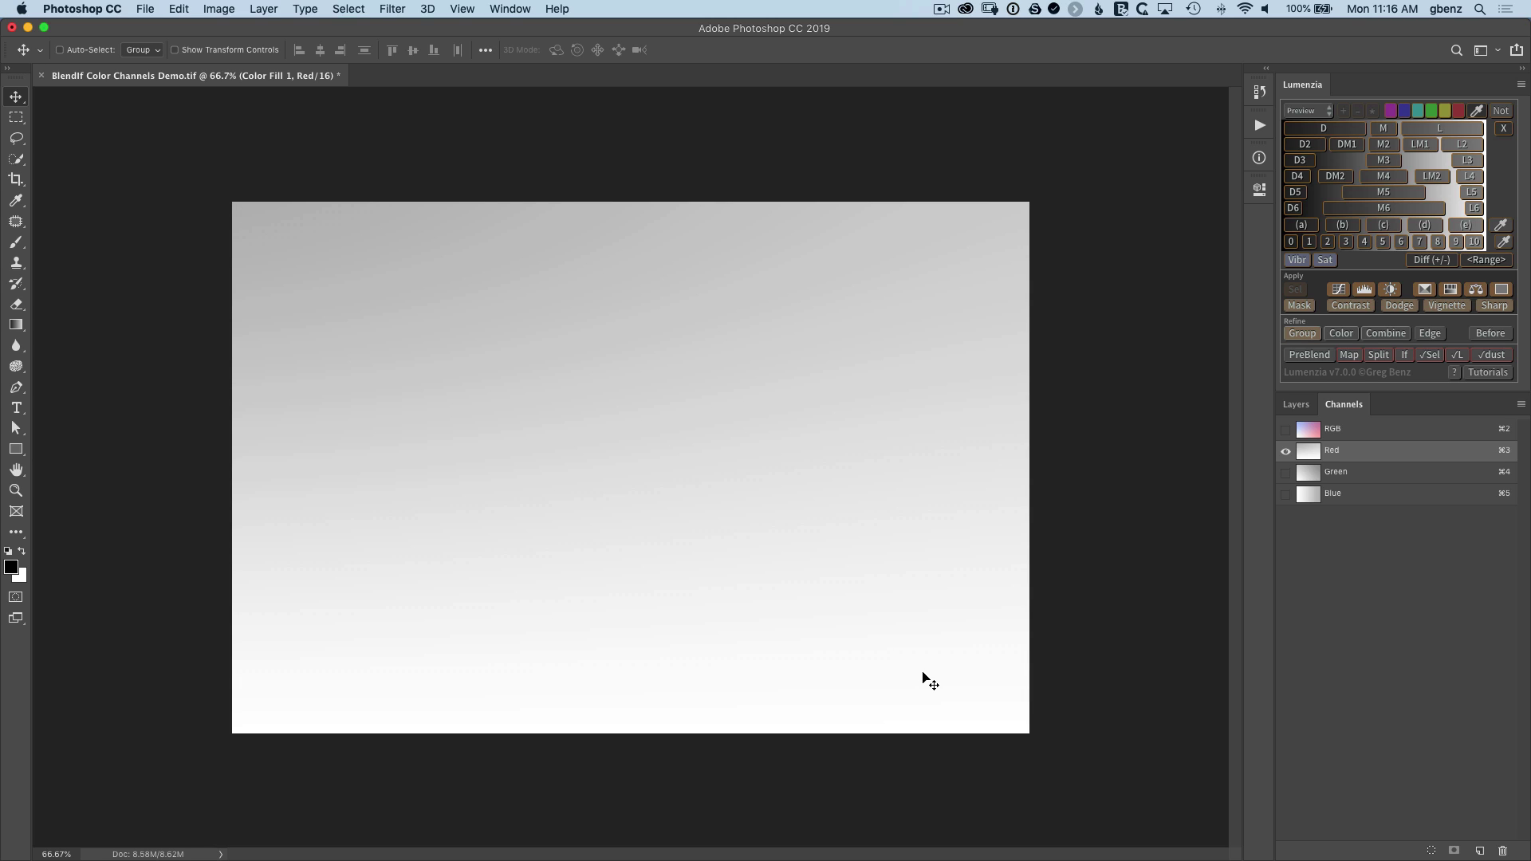
click(1311, 496)
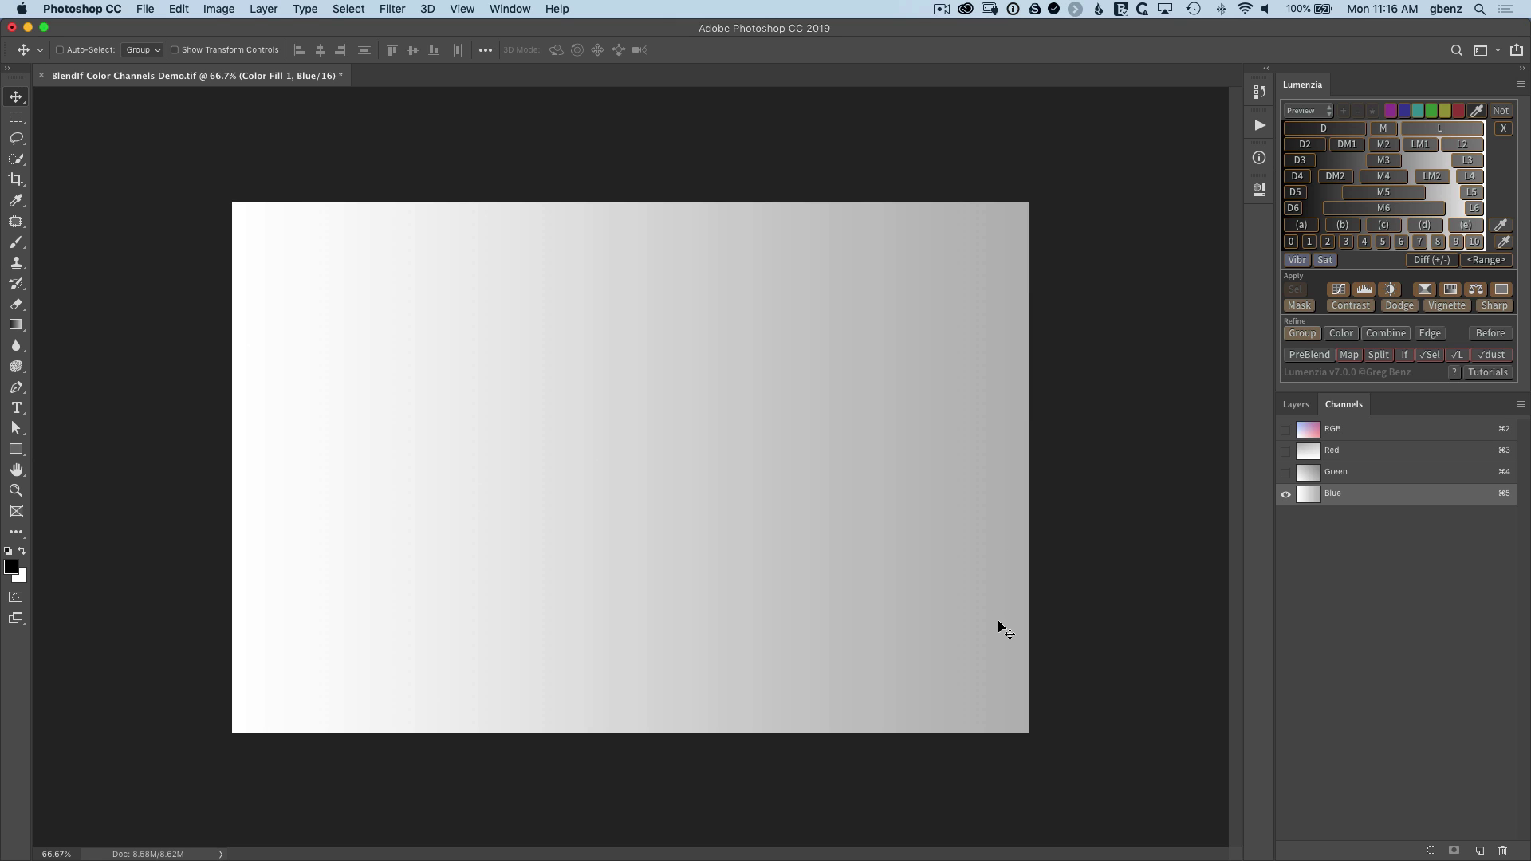
Return to the RGB composite and Layers list, toggling Color Fill 1 off and back on.
click(1308, 431)
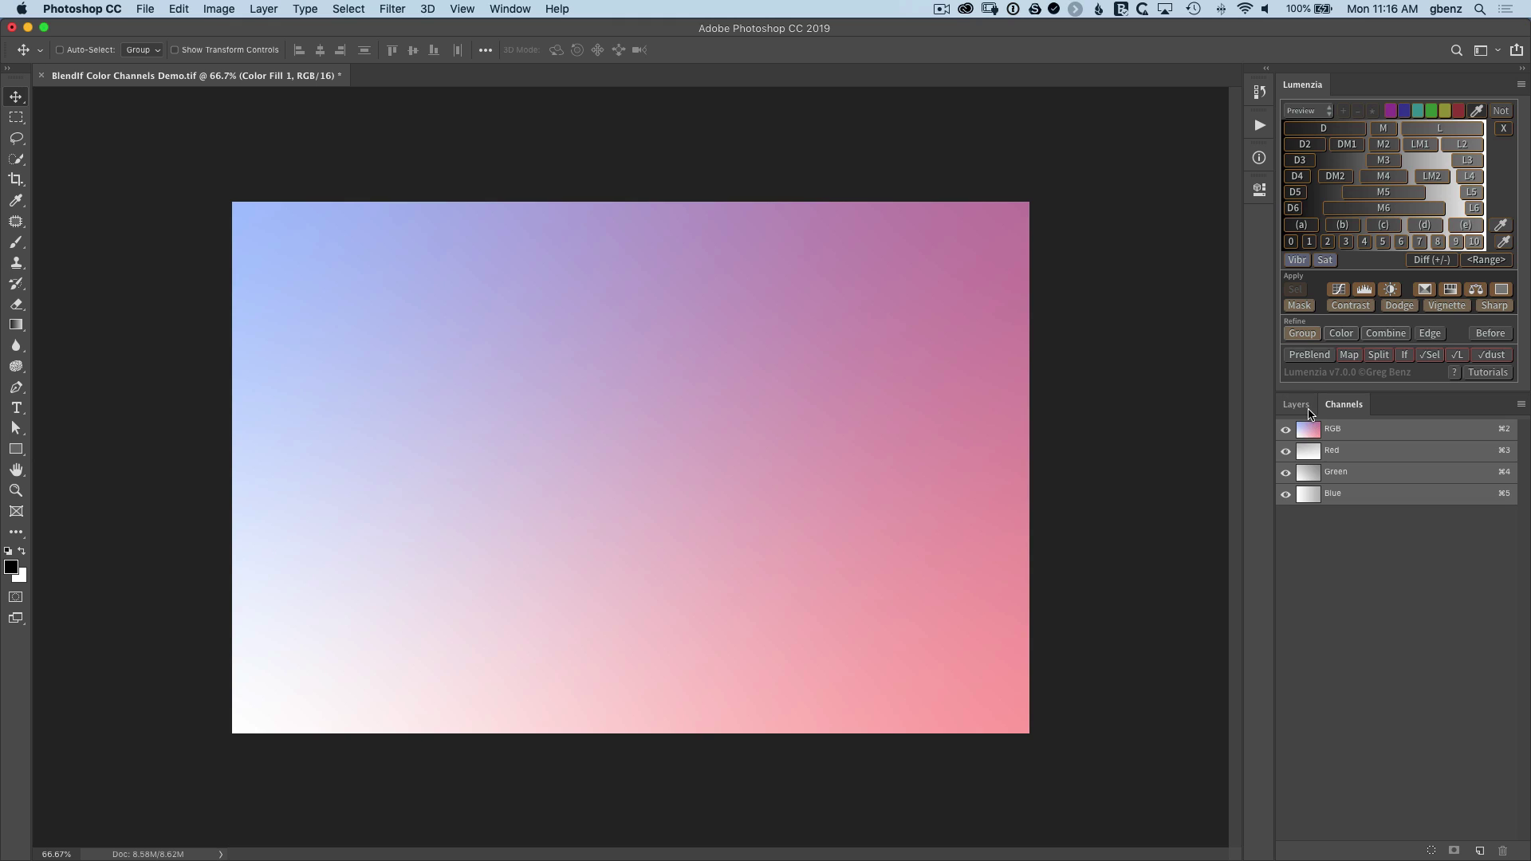
click(1296, 405)
click(1288, 507)
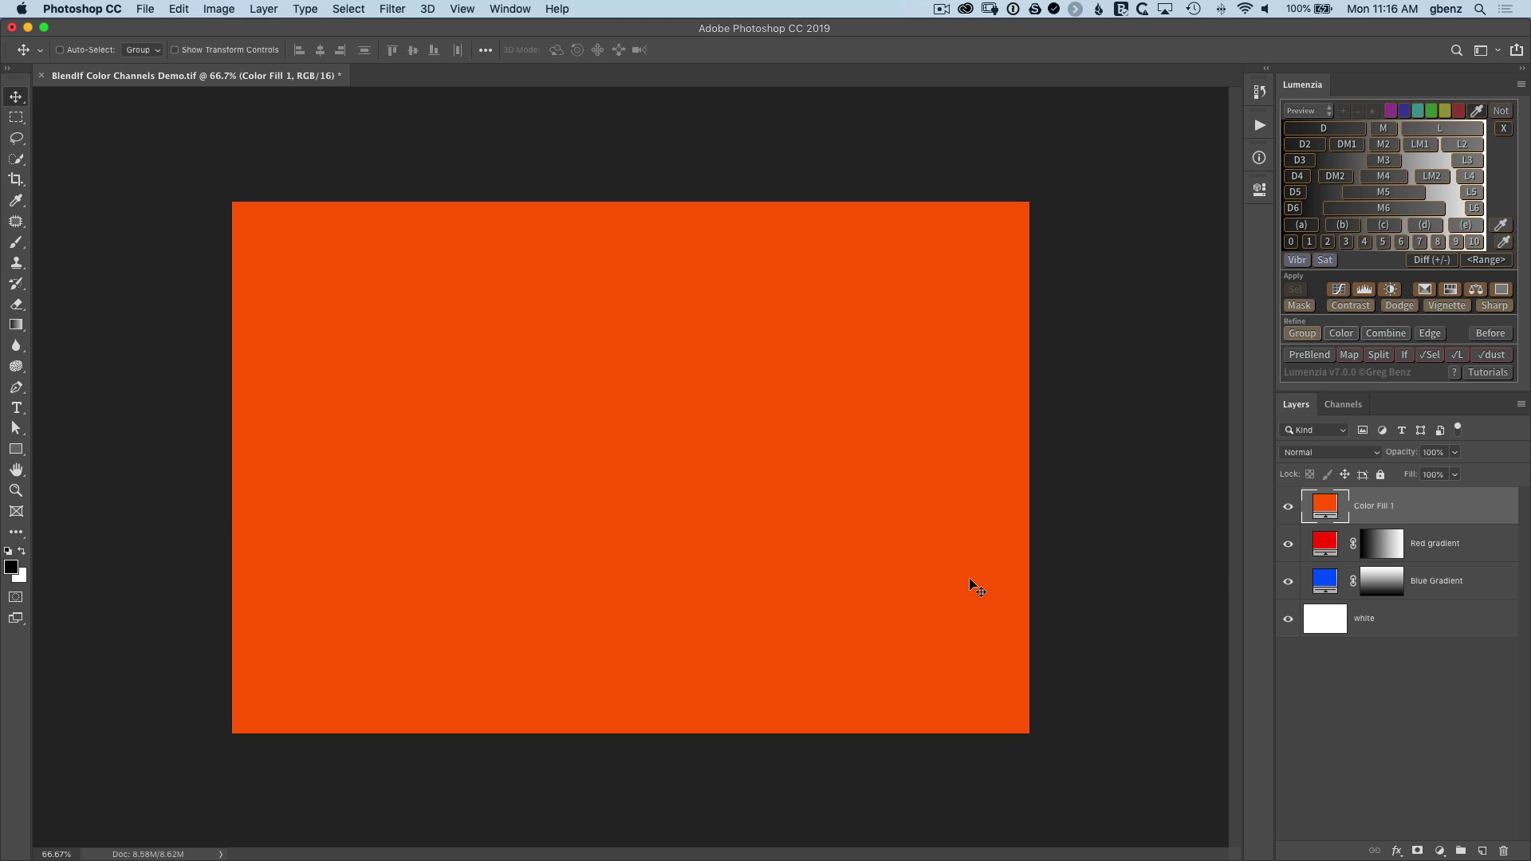
click(1289, 508)
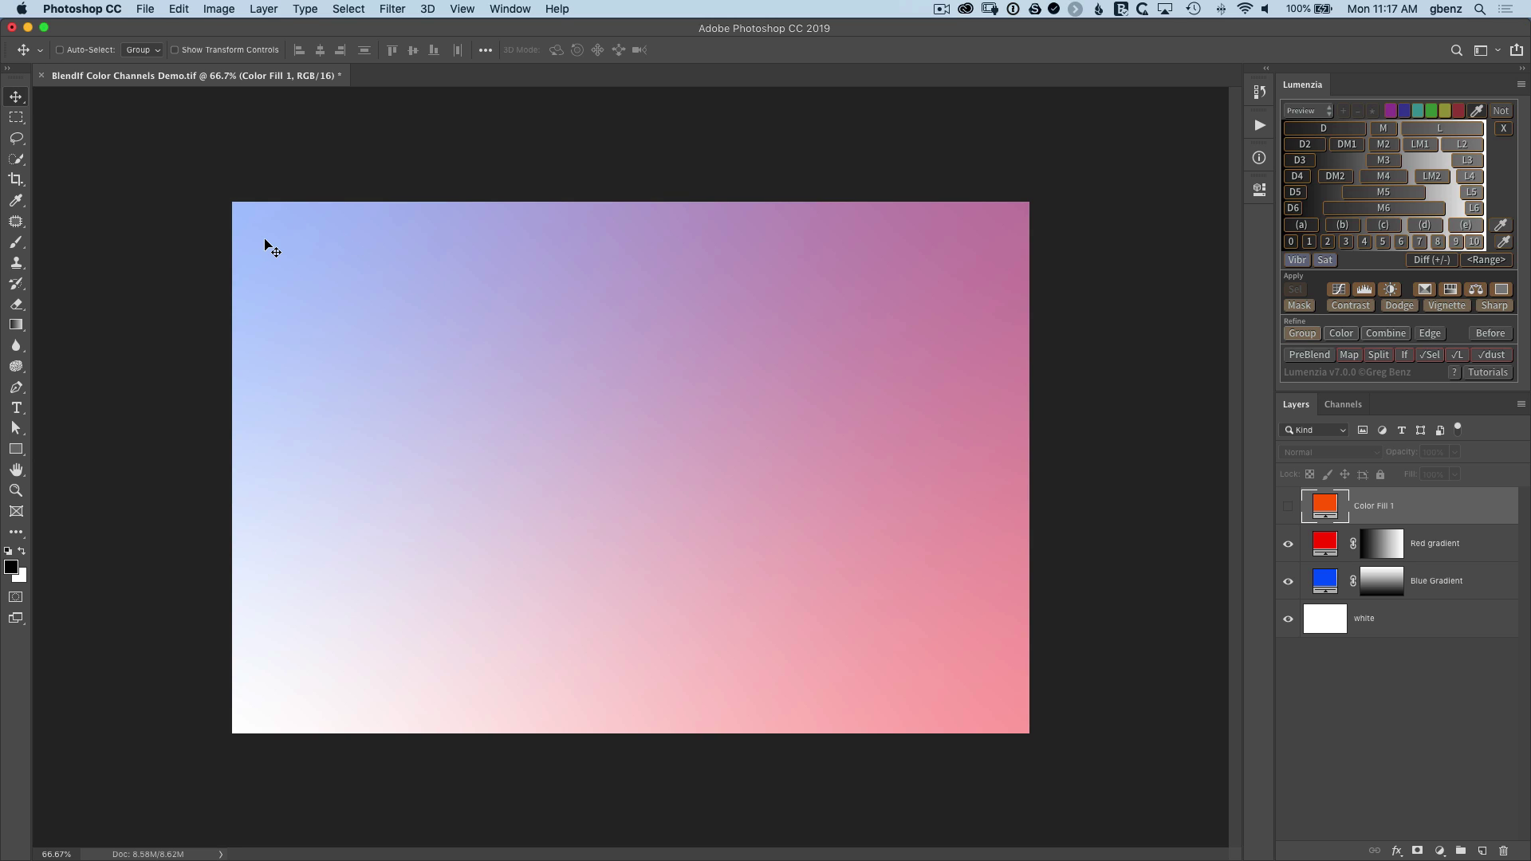
click(1288, 506)
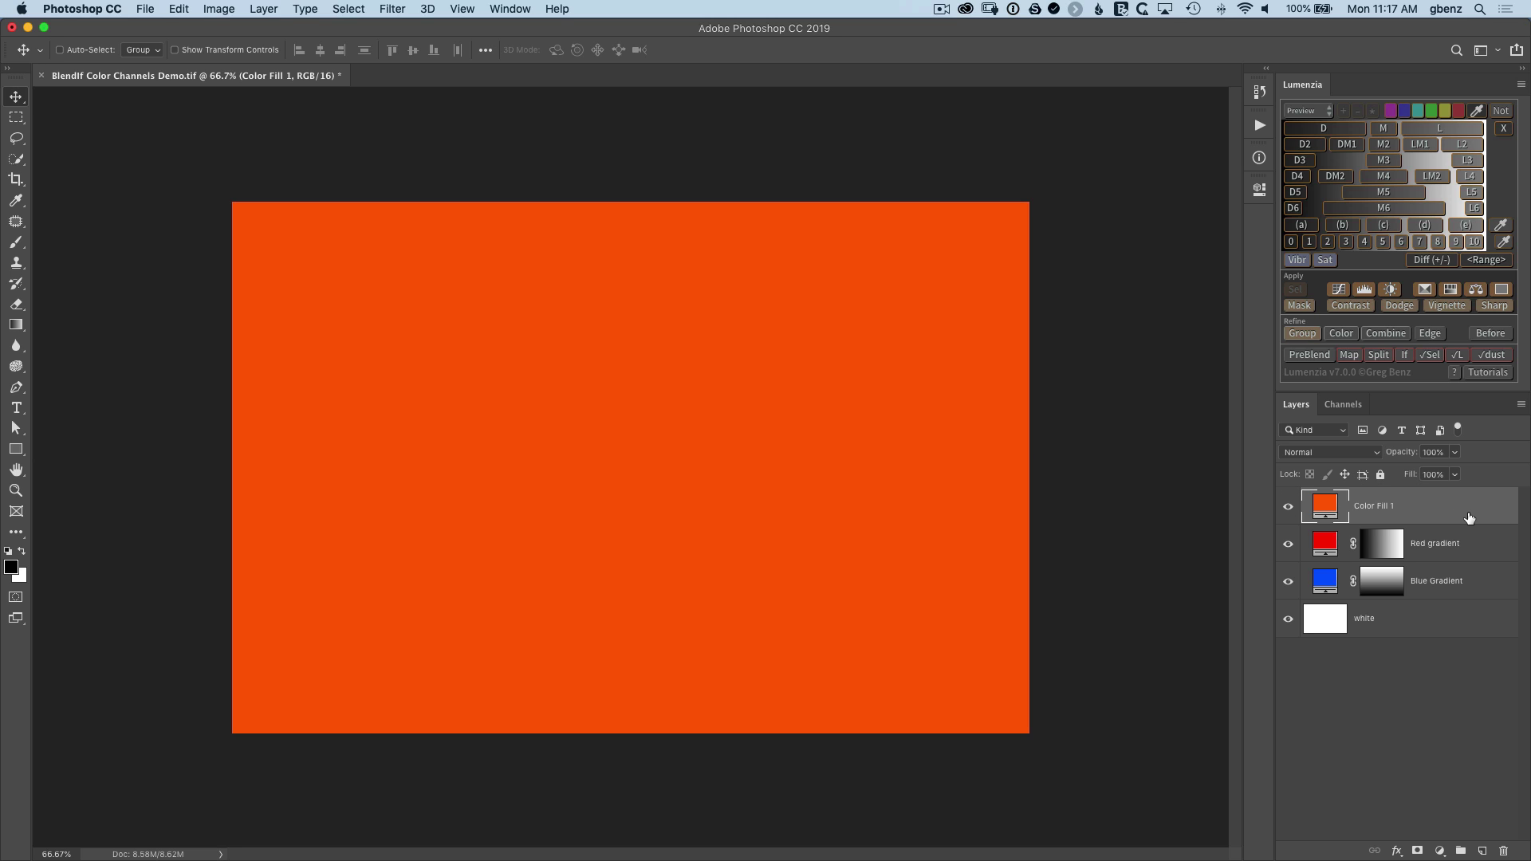
Set Color Fill 1's Blend If to Red with the Underlying black slider at 202.
double_click(1469, 518)
drag(1174, 41, 1338, 37)
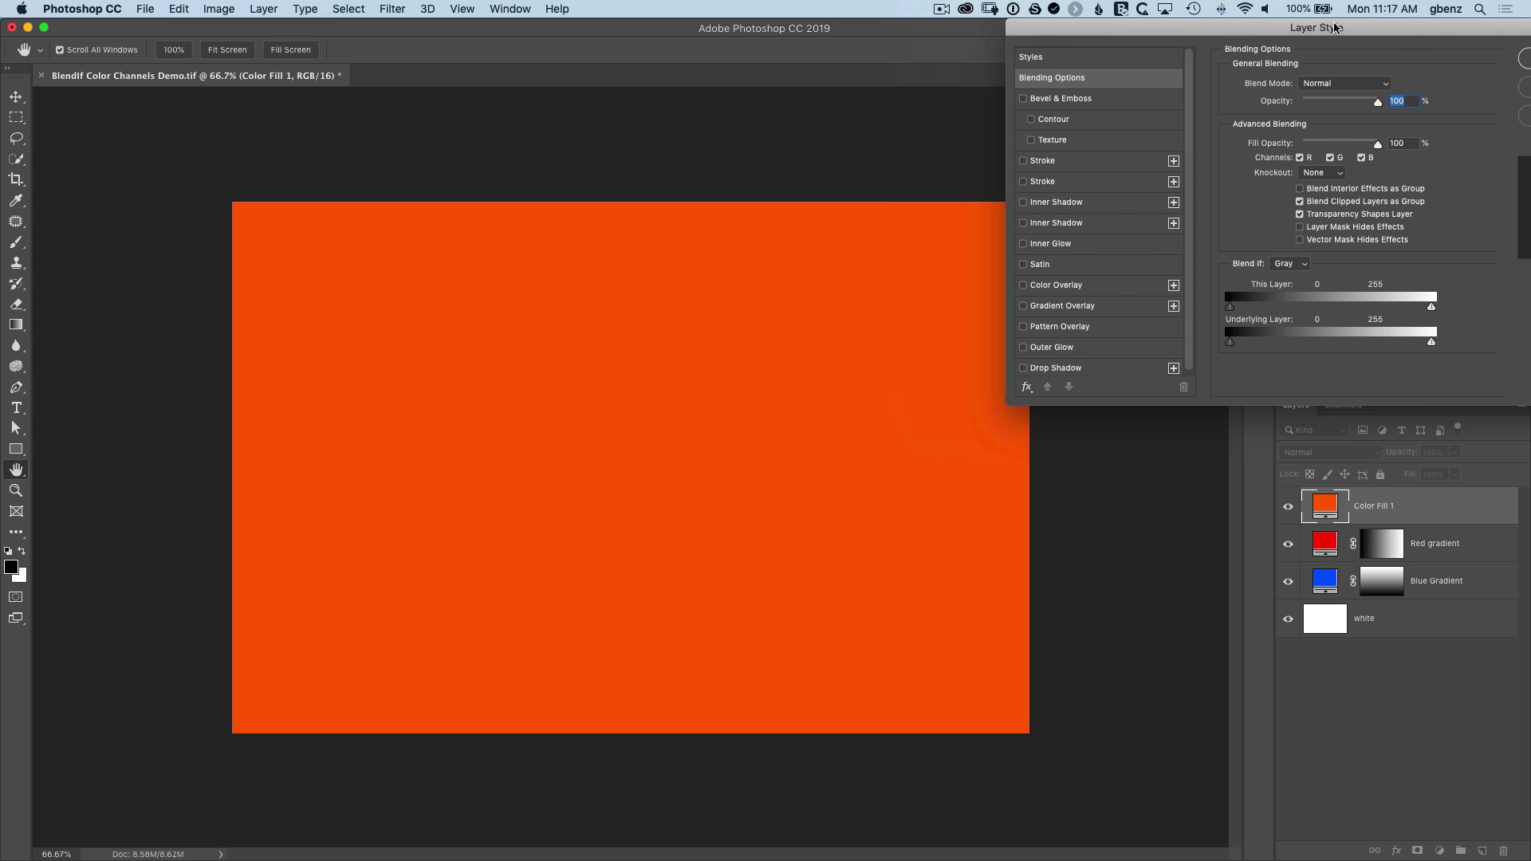
click(1303, 264)
click(1308, 278)
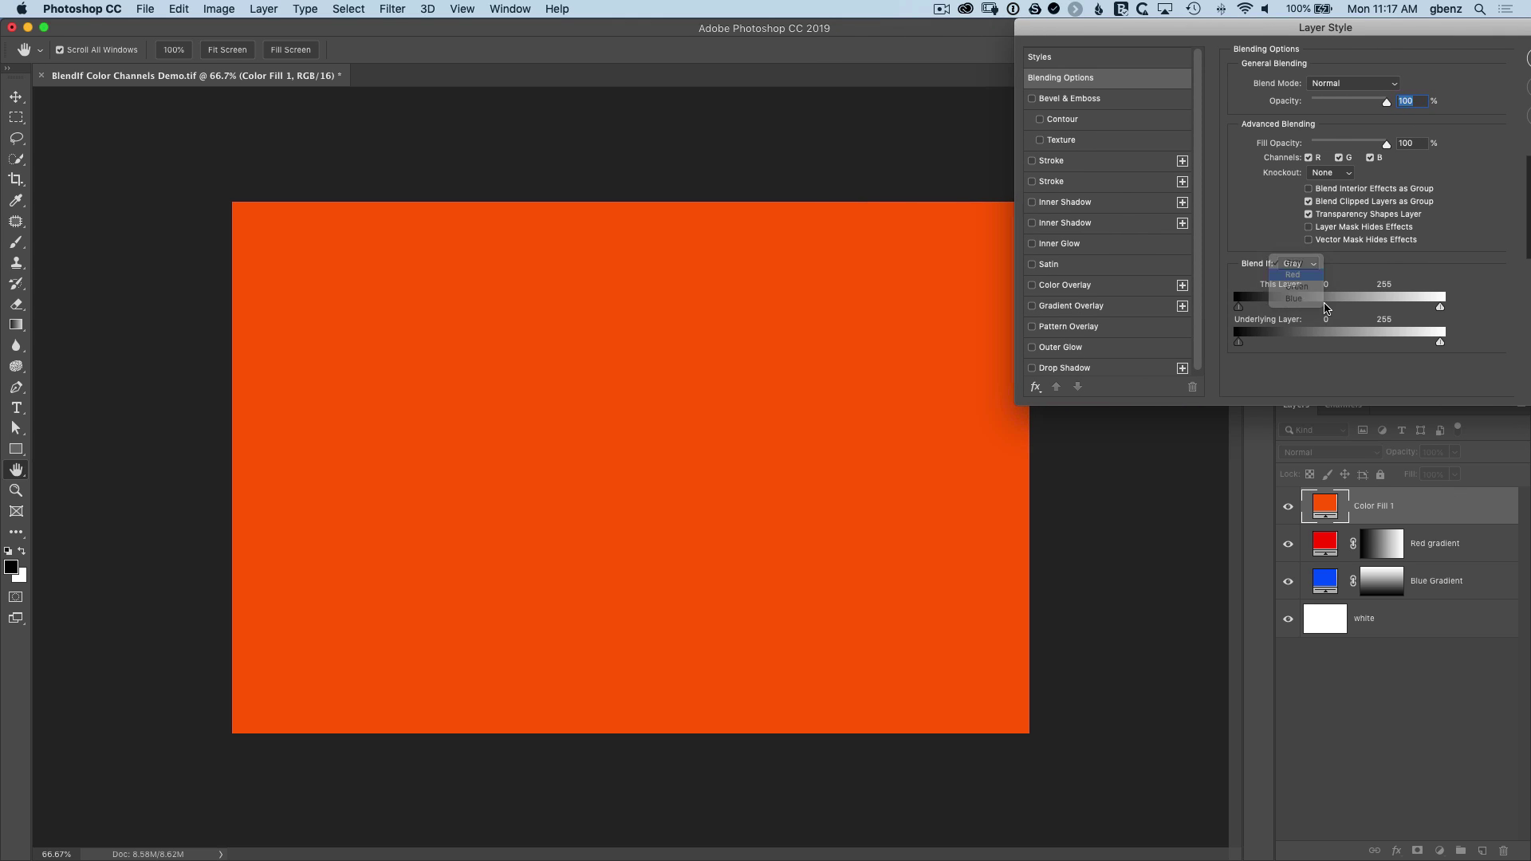
drag(1241, 344, 1399, 350)
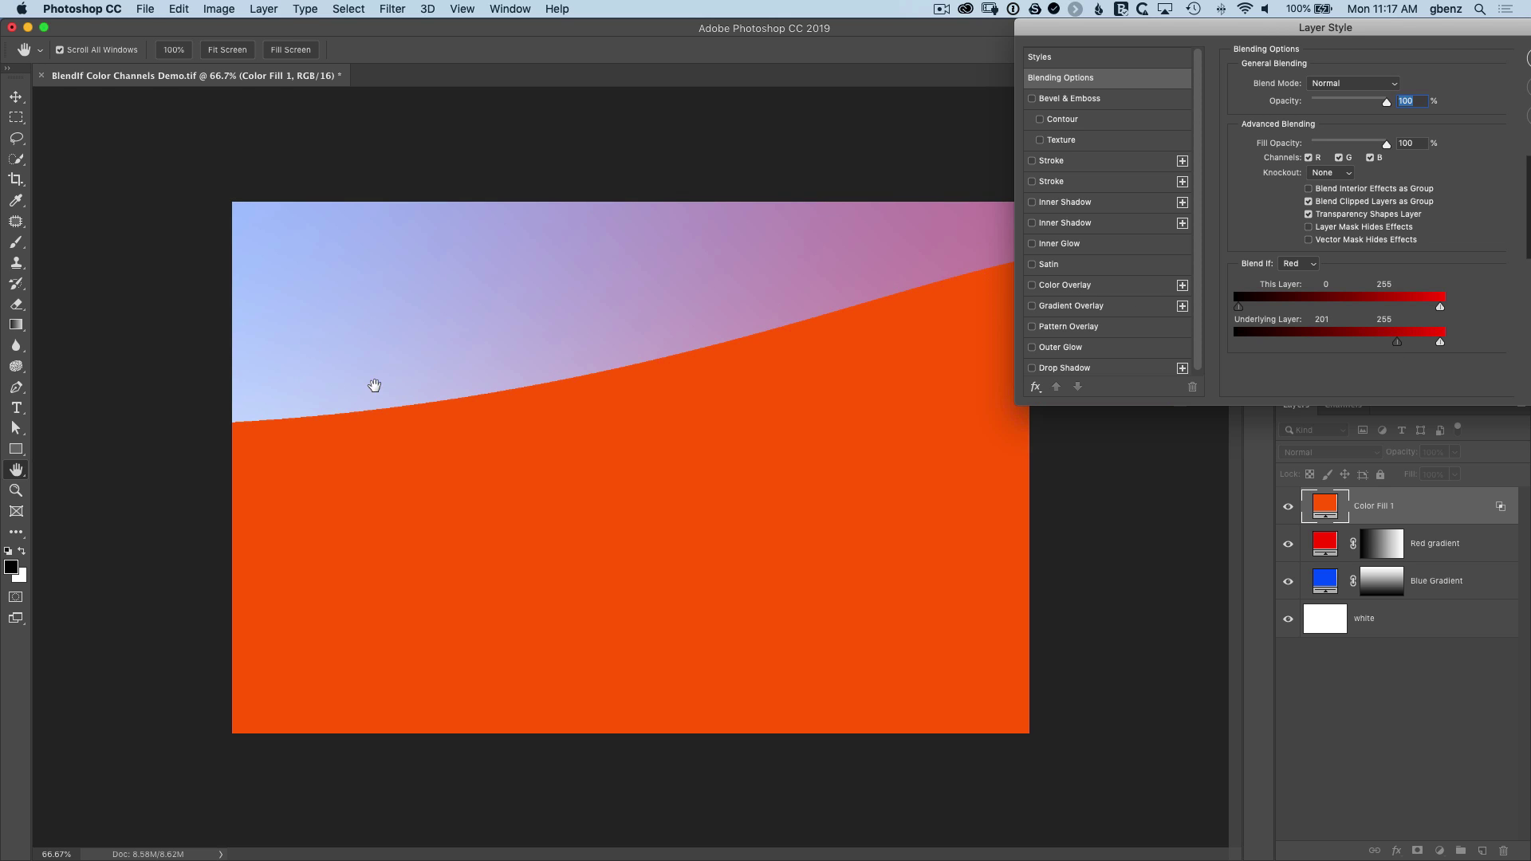
drag(1397, 347, 1399, 347)
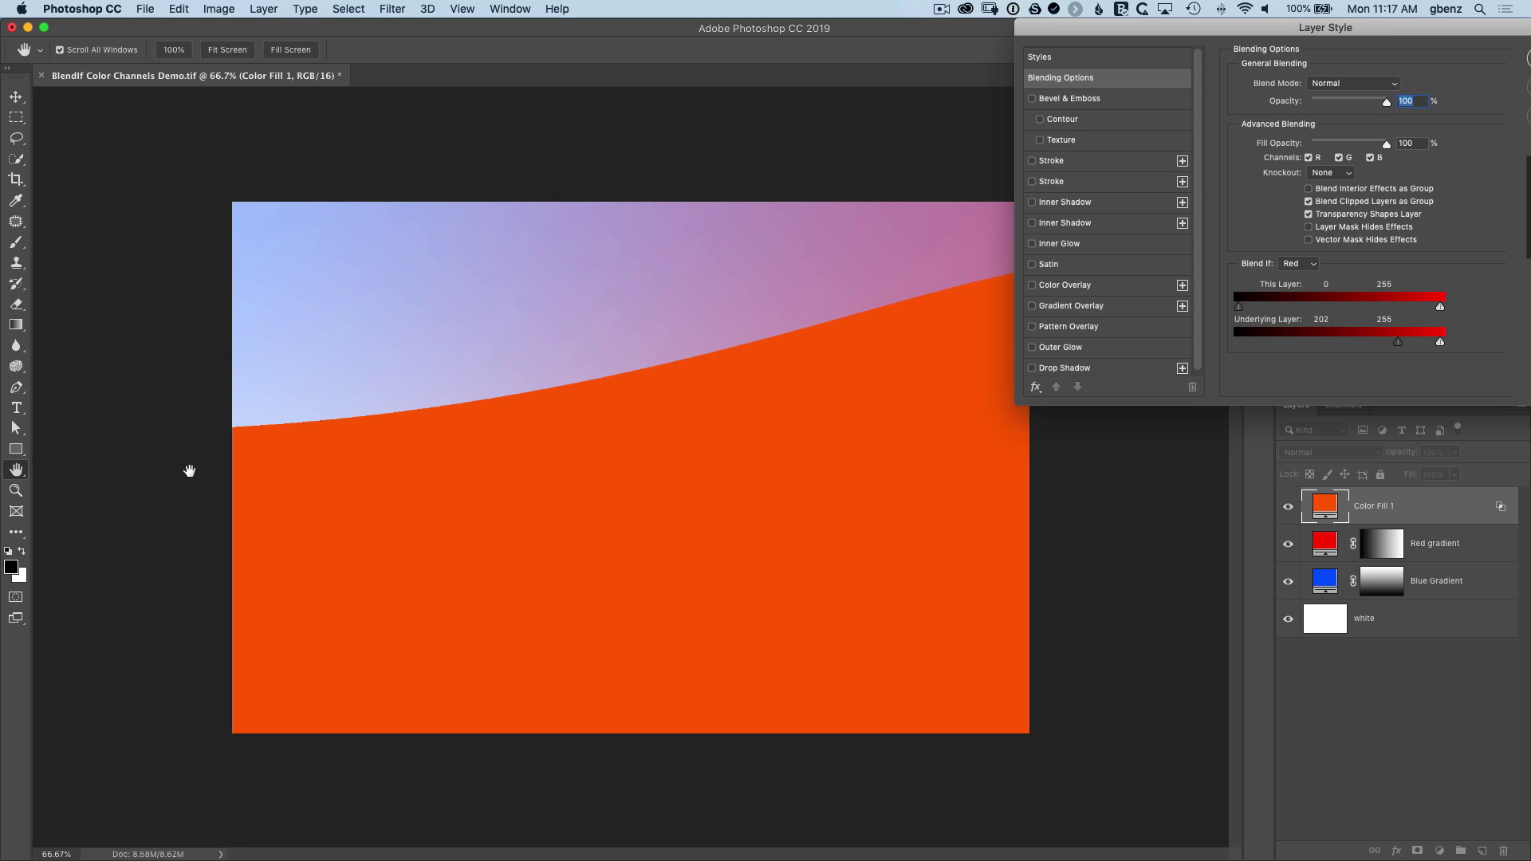
Switch Blend If to Blue and split the Underlying white slider to 170/232.
click(1286, 266)
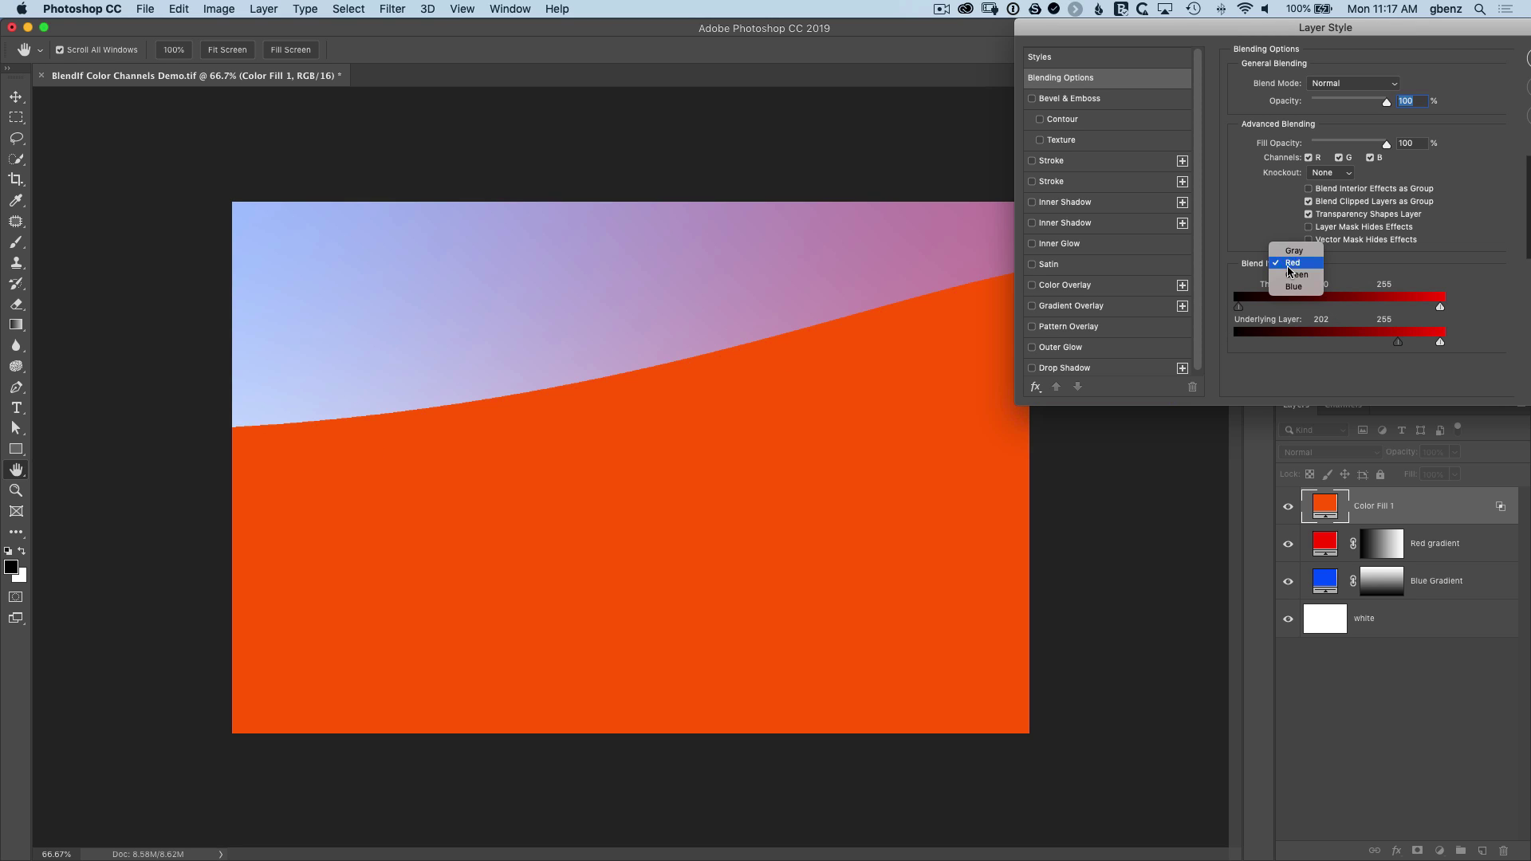
click(1296, 291)
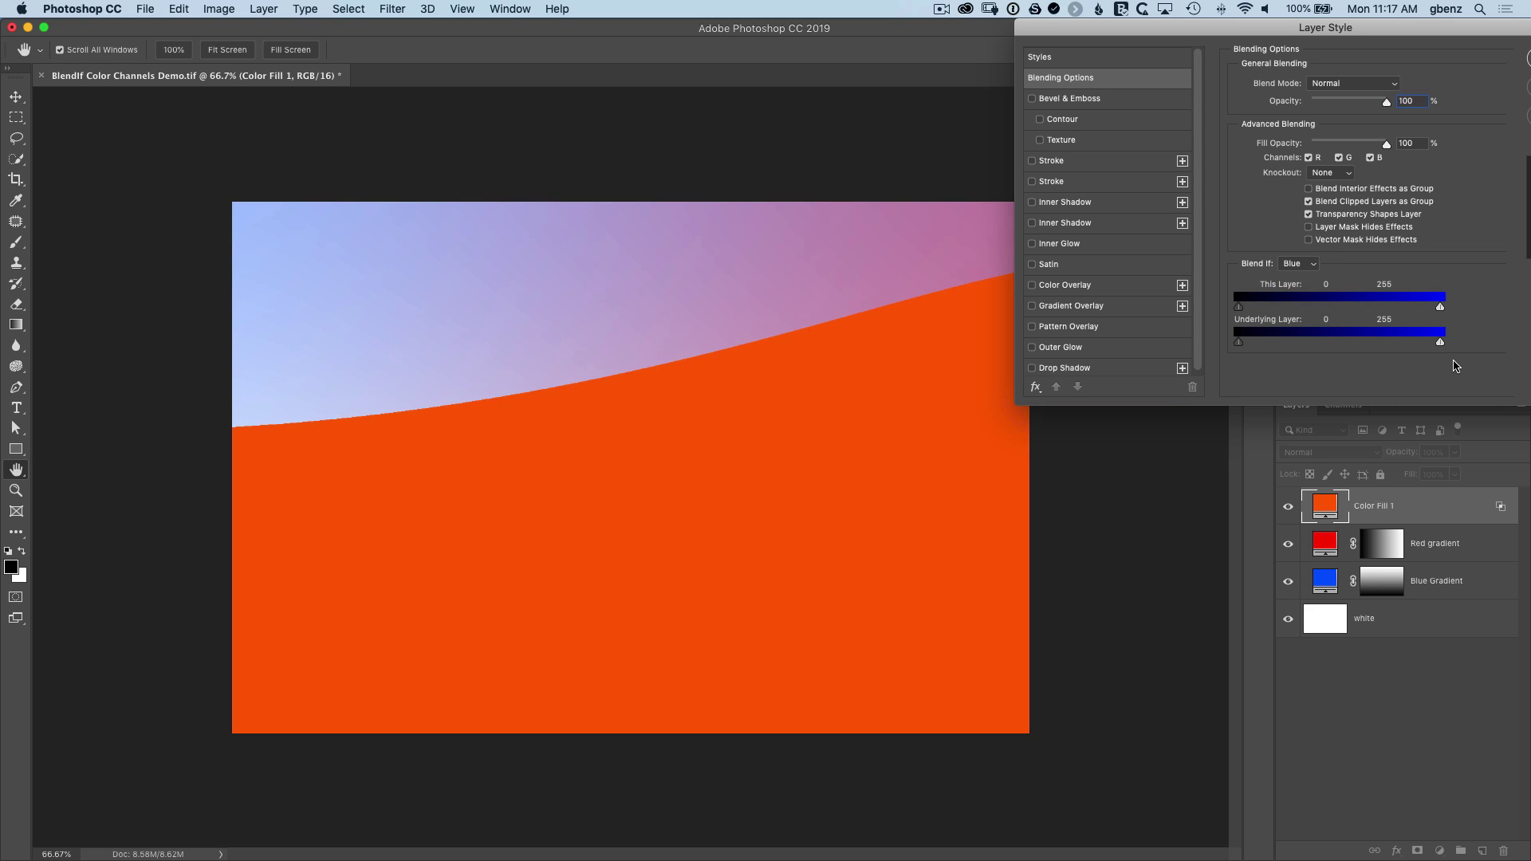
drag(1442, 345, 1414, 345)
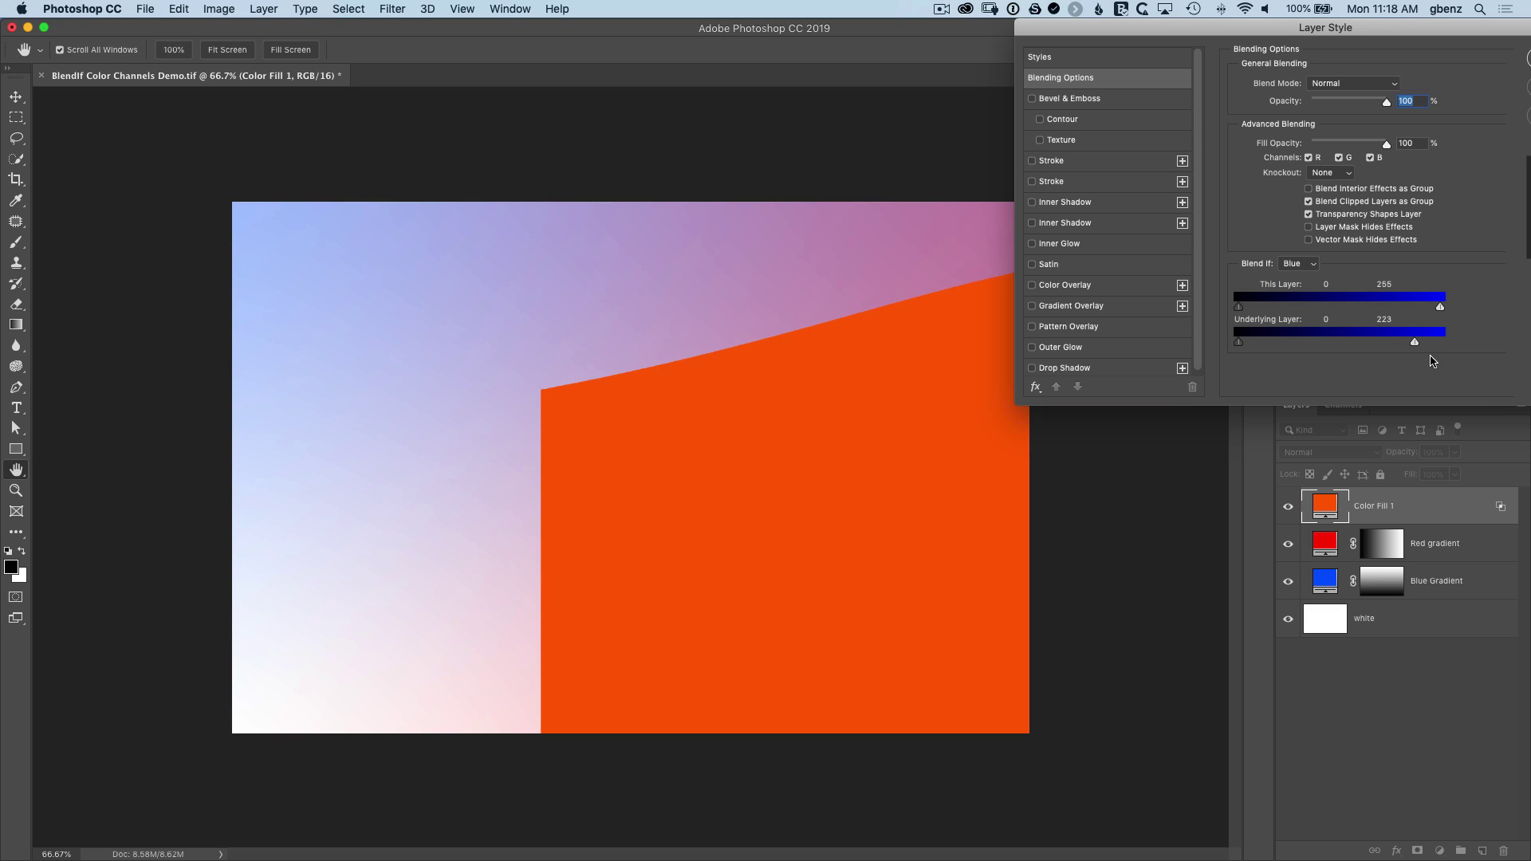
drag(1414, 349, 1375, 346)
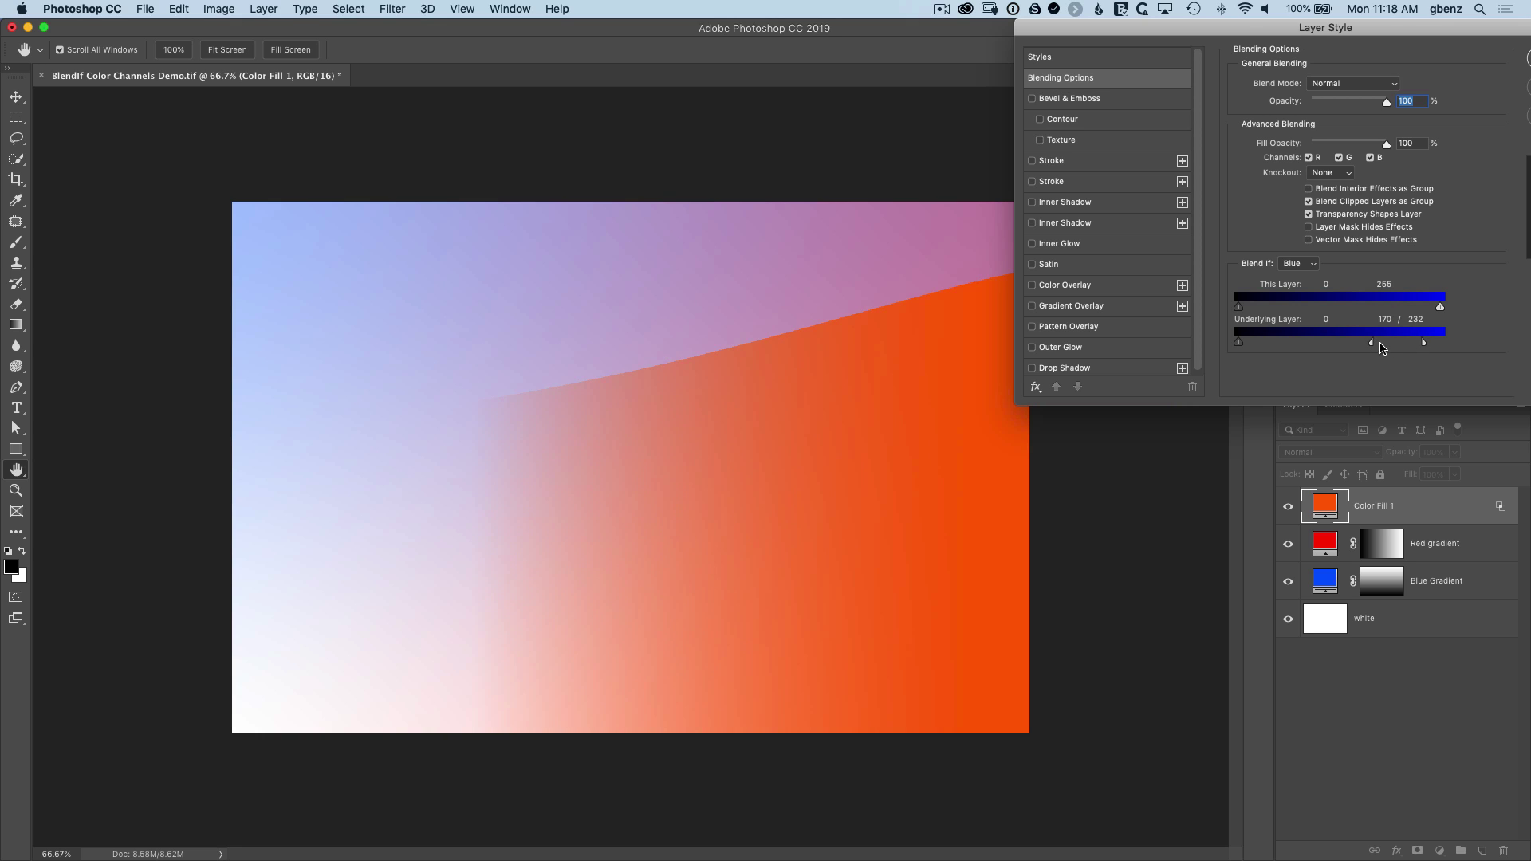
Back on Red, split the Underlying black slider to 180/221 and apply the settings.
click(1298, 264)
click(1294, 238)
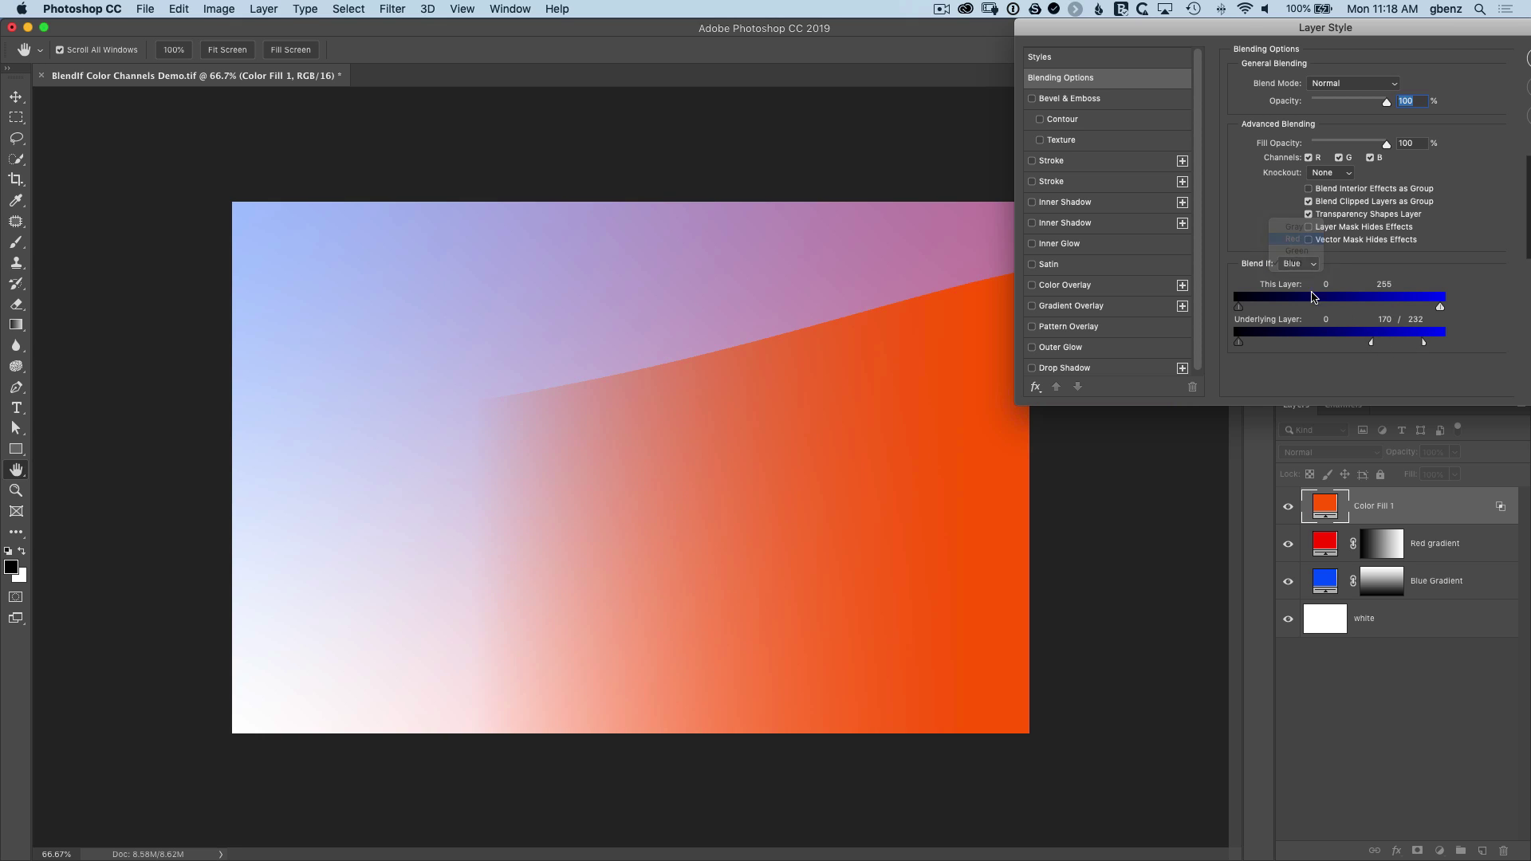
drag(1395, 345, 1407, 346)
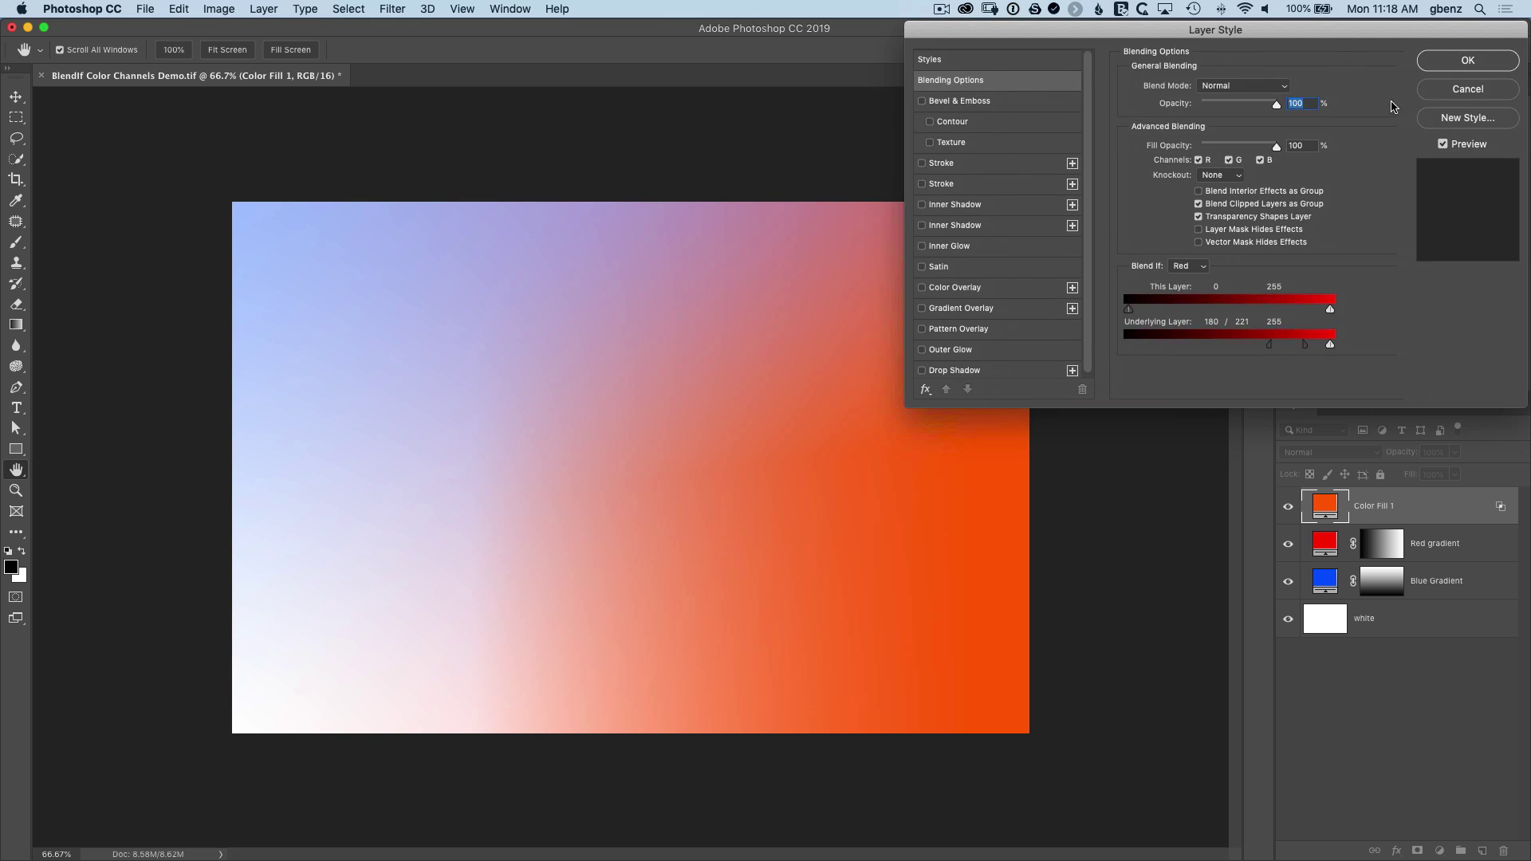
click(1456, 63)
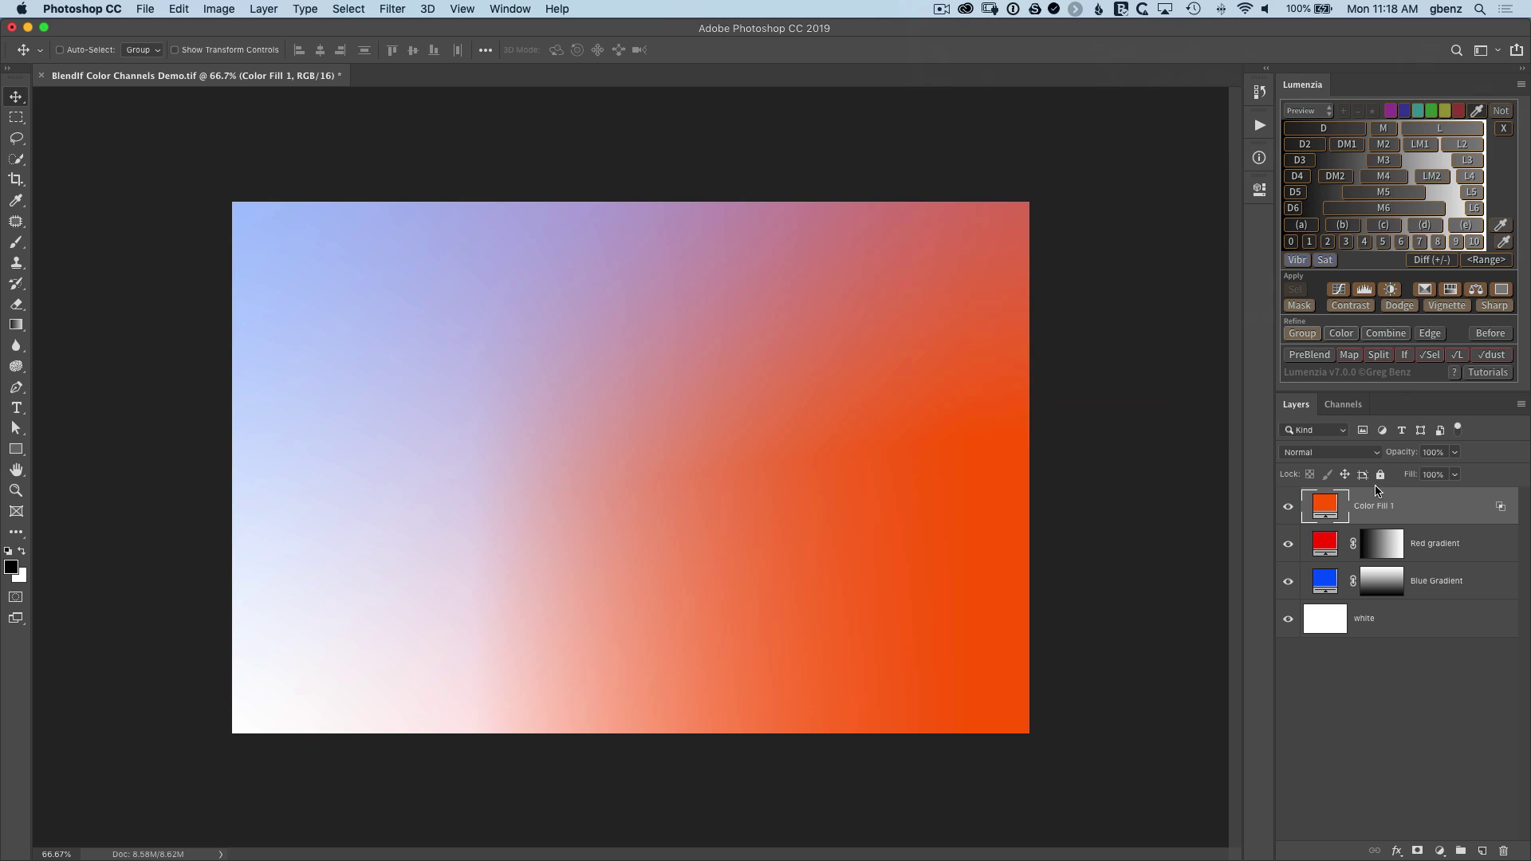
Set Color Fill 1's blend mode to Soft Light, comparing the image with the fill on and off.
click(1289, 508)
click(1289, 508)
click(1289, 508)
click(1289, 508)
click(1340, 452)
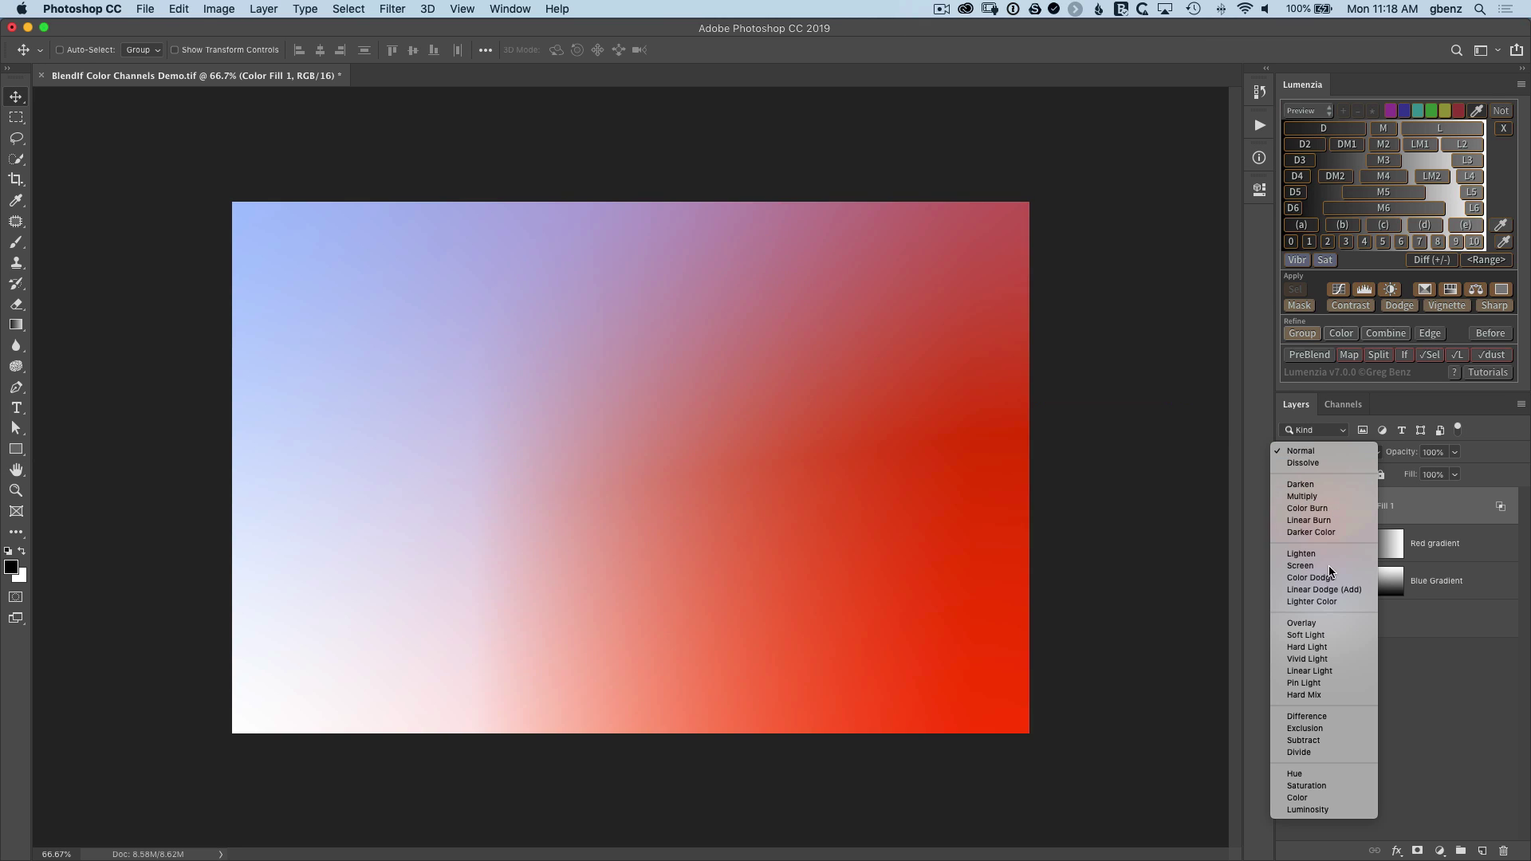
click(1327, 634)
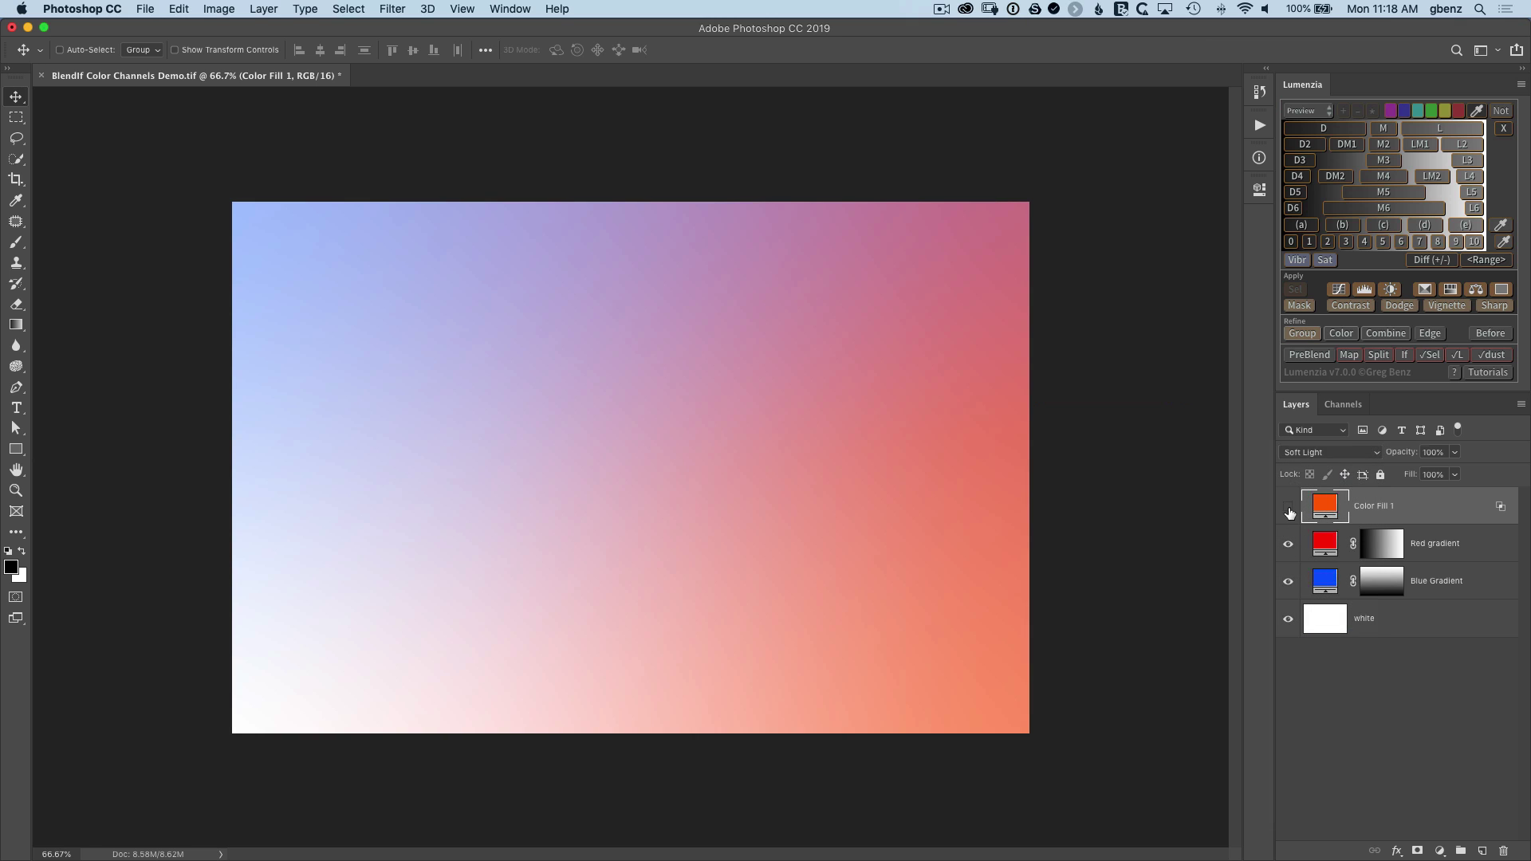
click(1288, 509)
click(1289, 509)
click(1289, 509)
click(1289, 509)
Try a more yellow orange for the fill, keep the original colour, and test lower opacity.
double_click(1323, 508)
click(1057, 701)
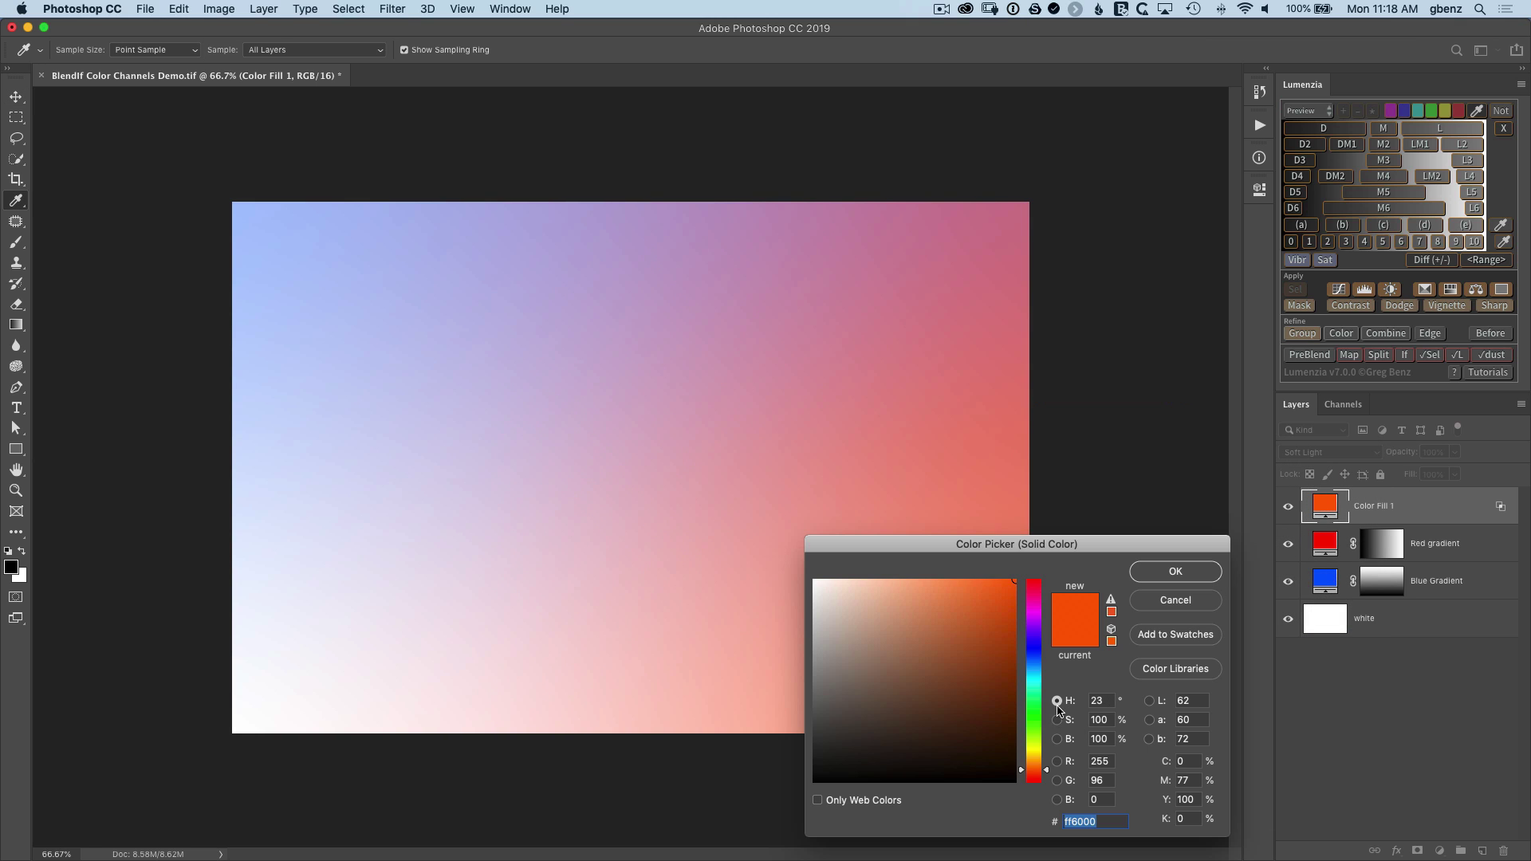
mouse_move(1047, 776)
mouse_down()
mouse_move(1047, 759)
mouse_move(1047, 773)
mouse_up()
click(1175, 571)
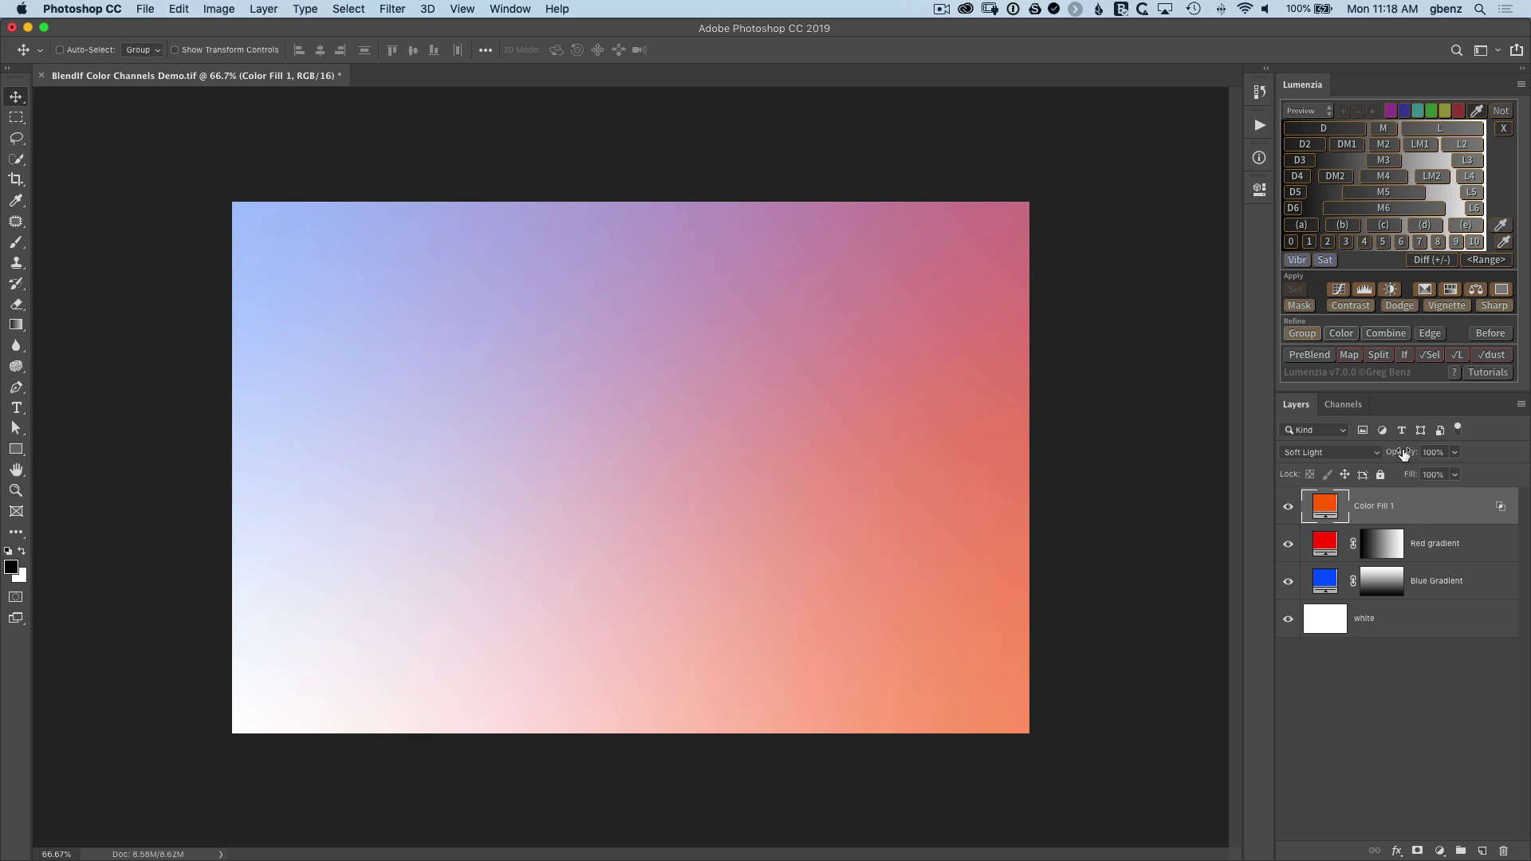
mouse_move(1404, 453)
mouse_down()
mouse_move(1374, 454)
mouse_move(1413, 455)
mouse_up()
Replace Color Fill 1 with a new orange Solid Color fill layer.
click(1496, 852)
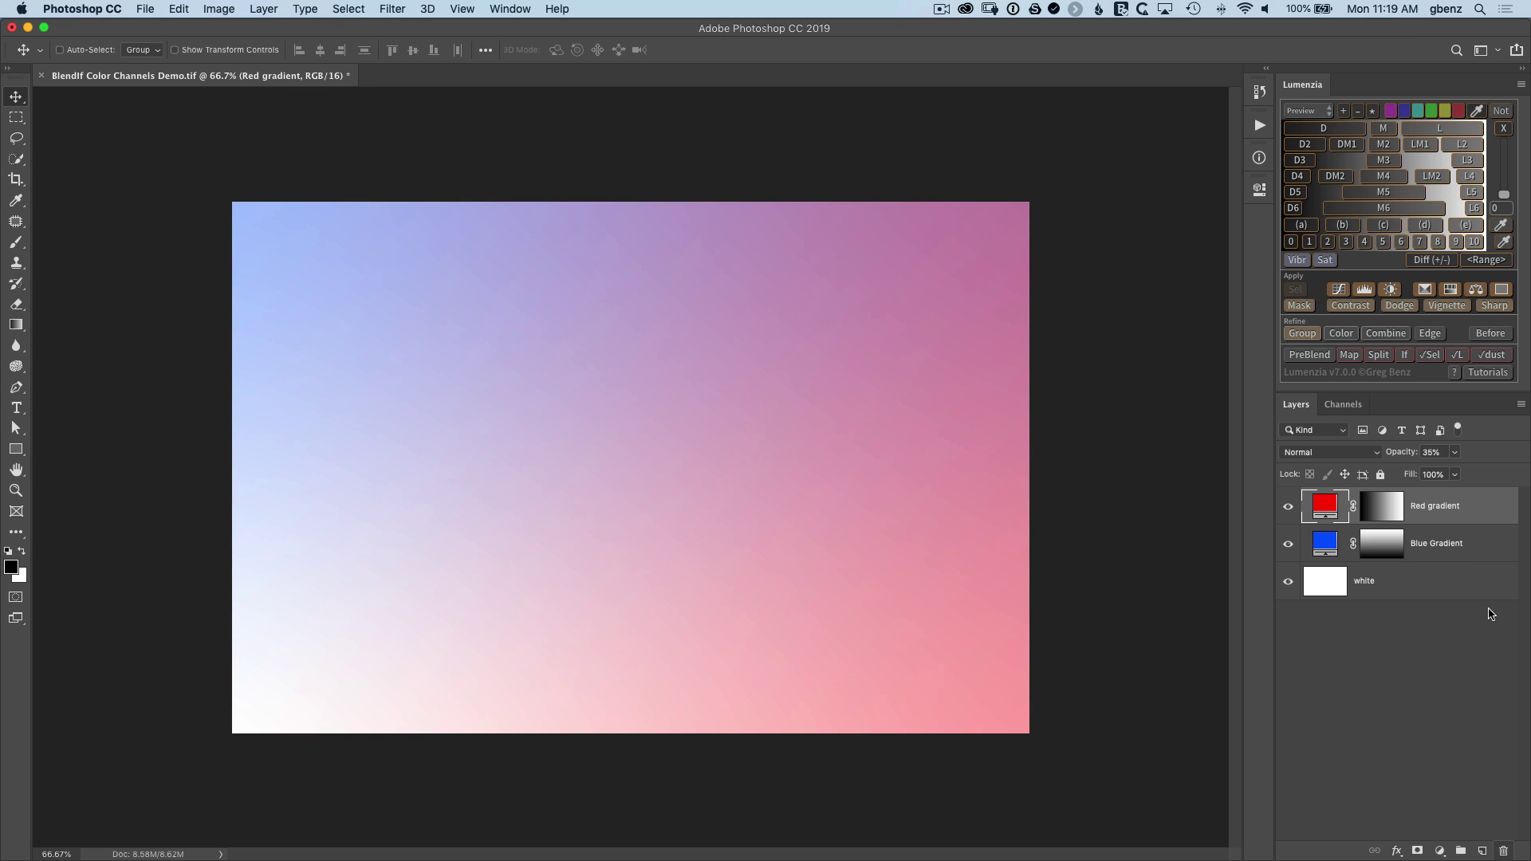
click(1505, 291)
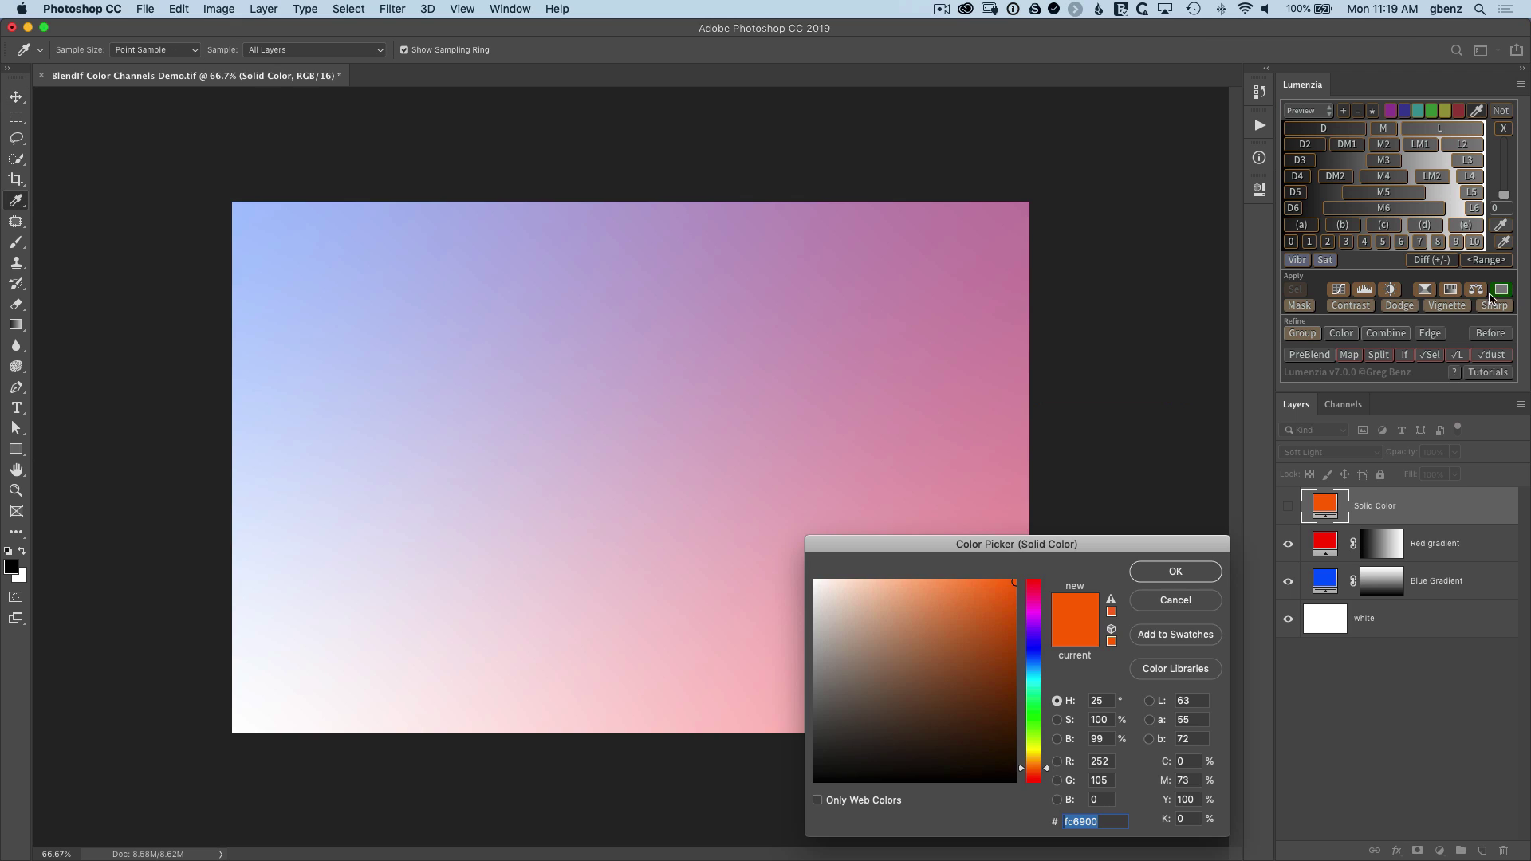
click(1169, 580)
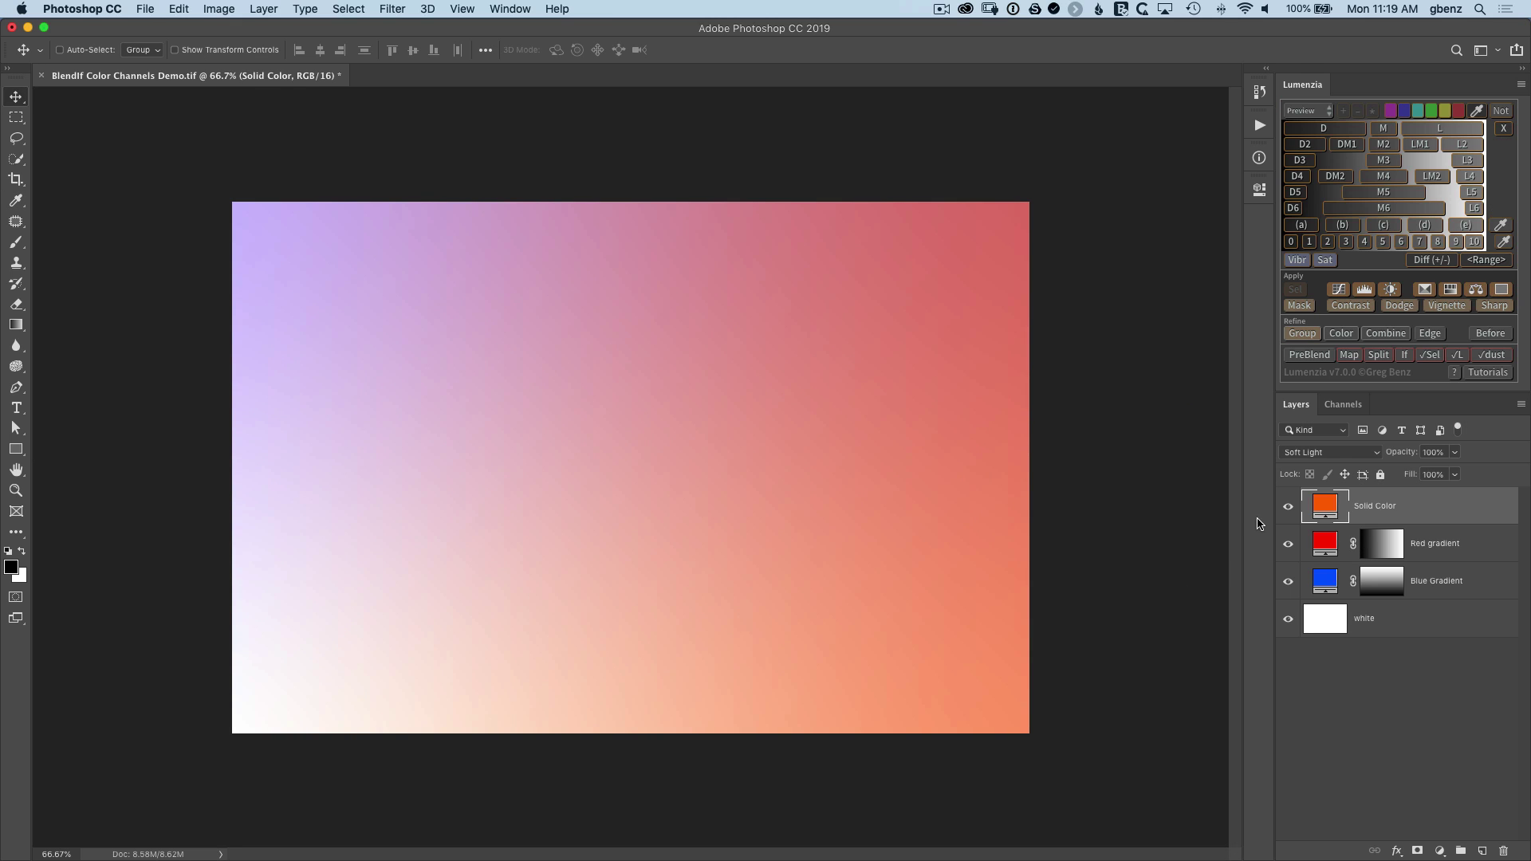
Apply a Lumenzia L3 Red Blend If to the fill using If:under preview mode.
click(1320, 113)
click(1312, 159)
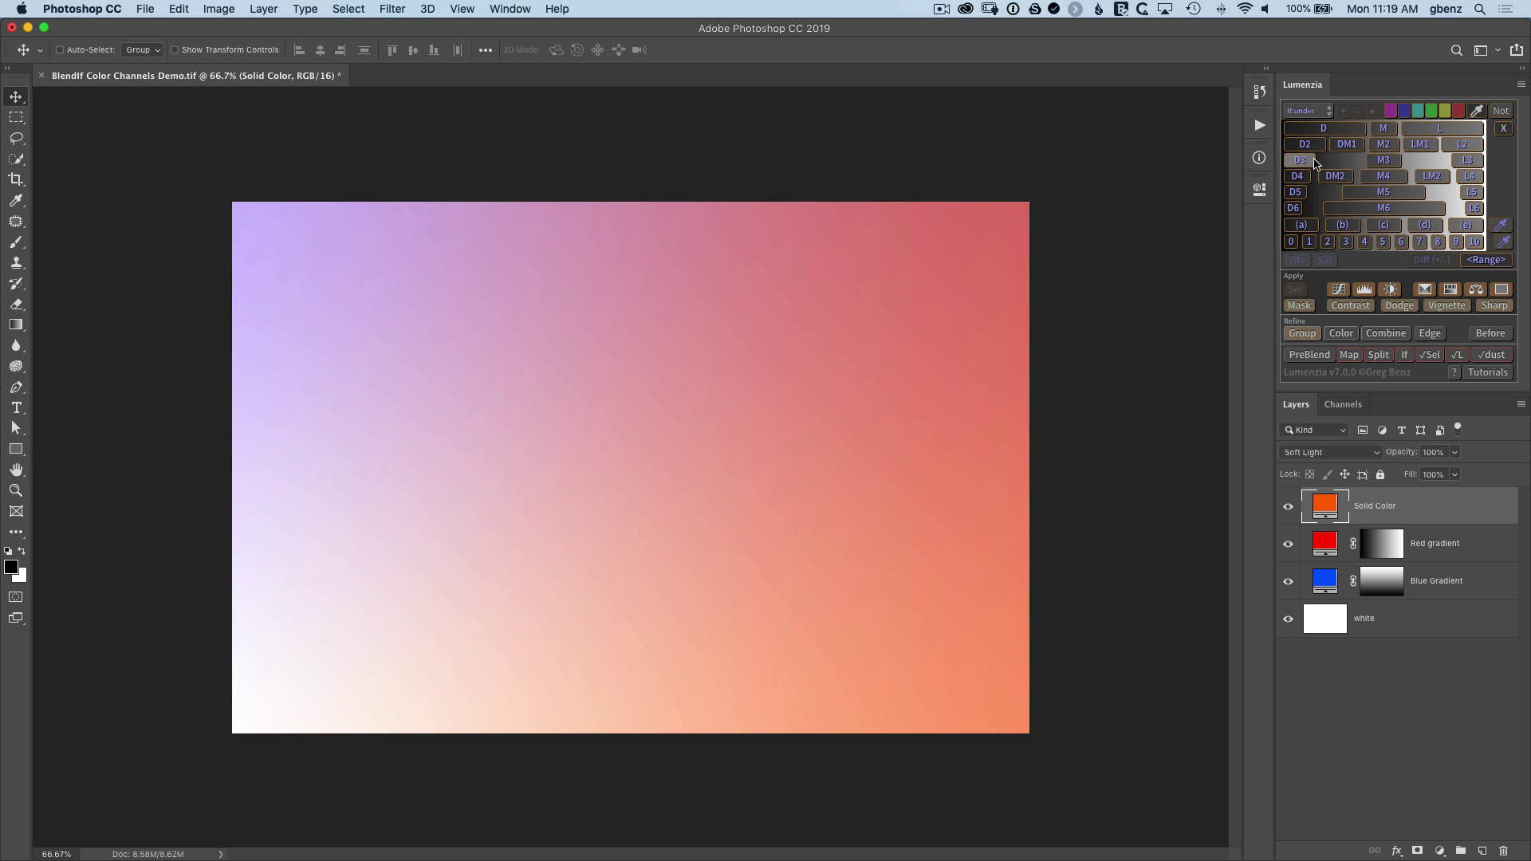
click(1459, 115)
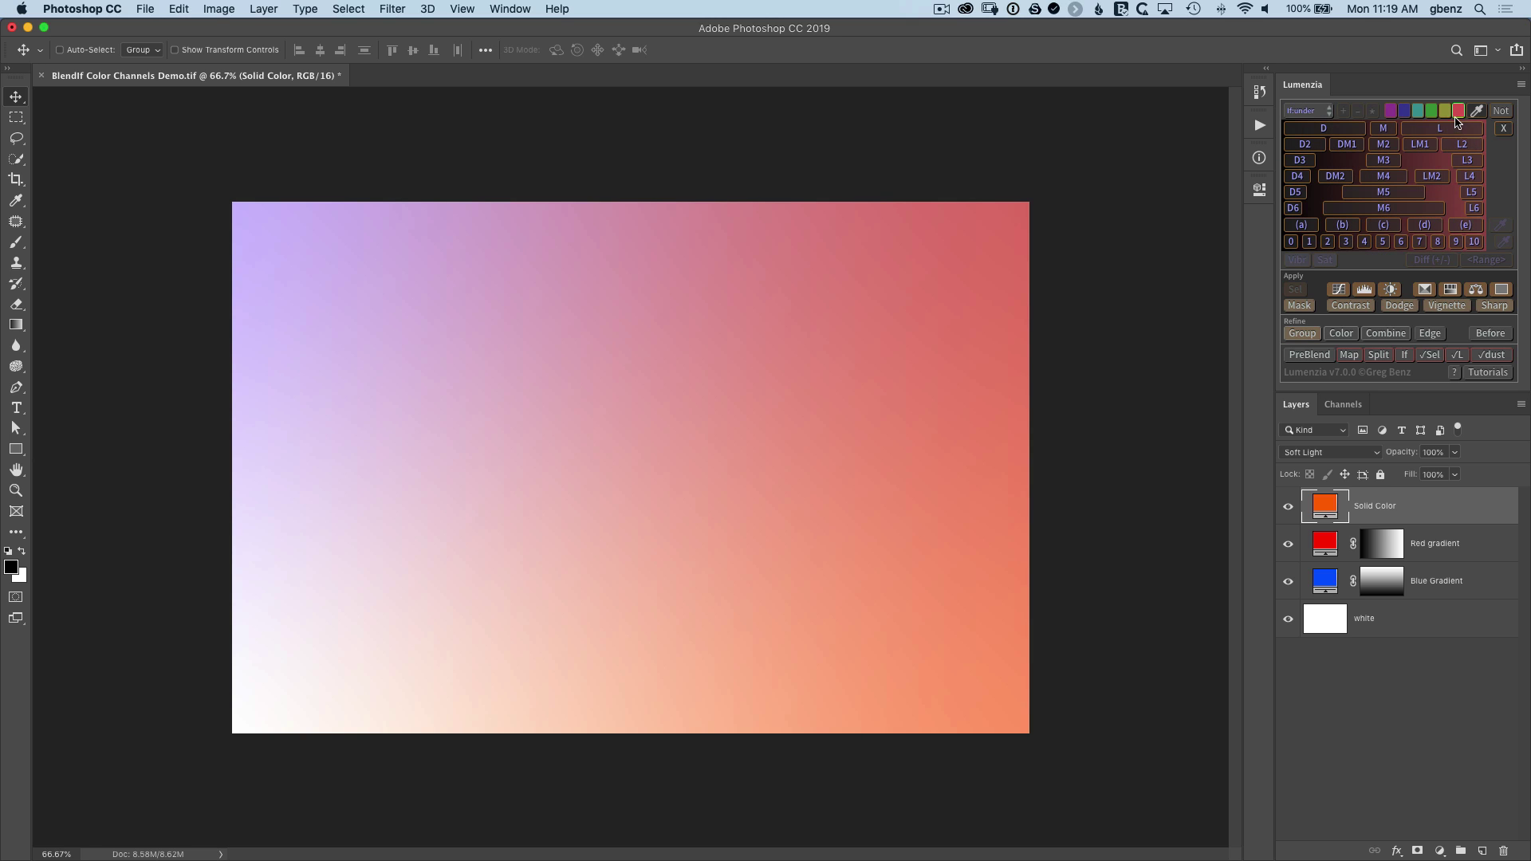
click(1476, 163)
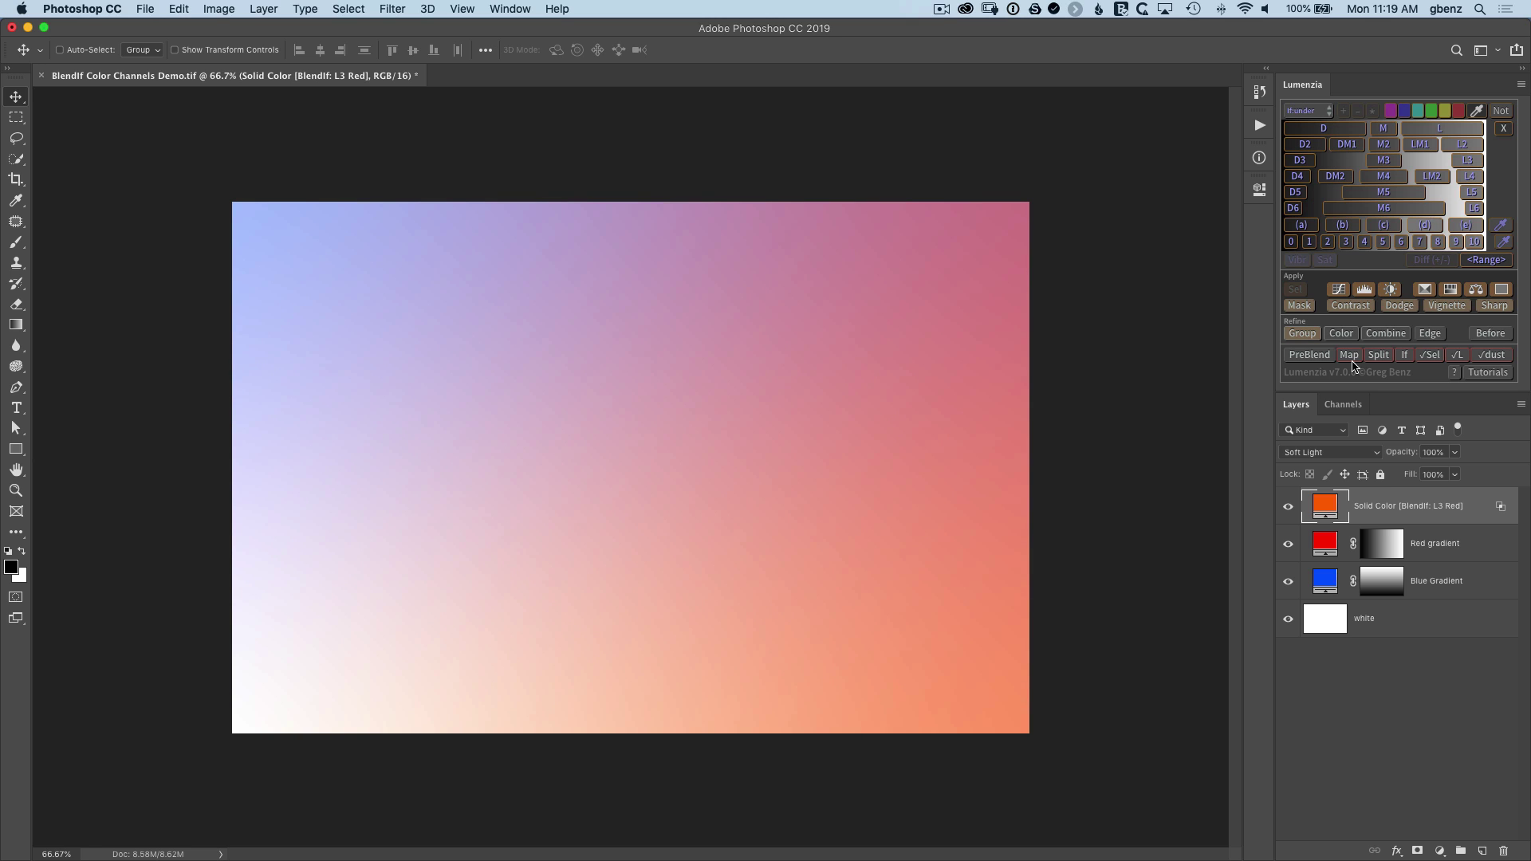
Compare the image with and without the new Solid Color fill, ending with it visible.
click(1288, 508)
click(1287, 508)
click(1288, 508)
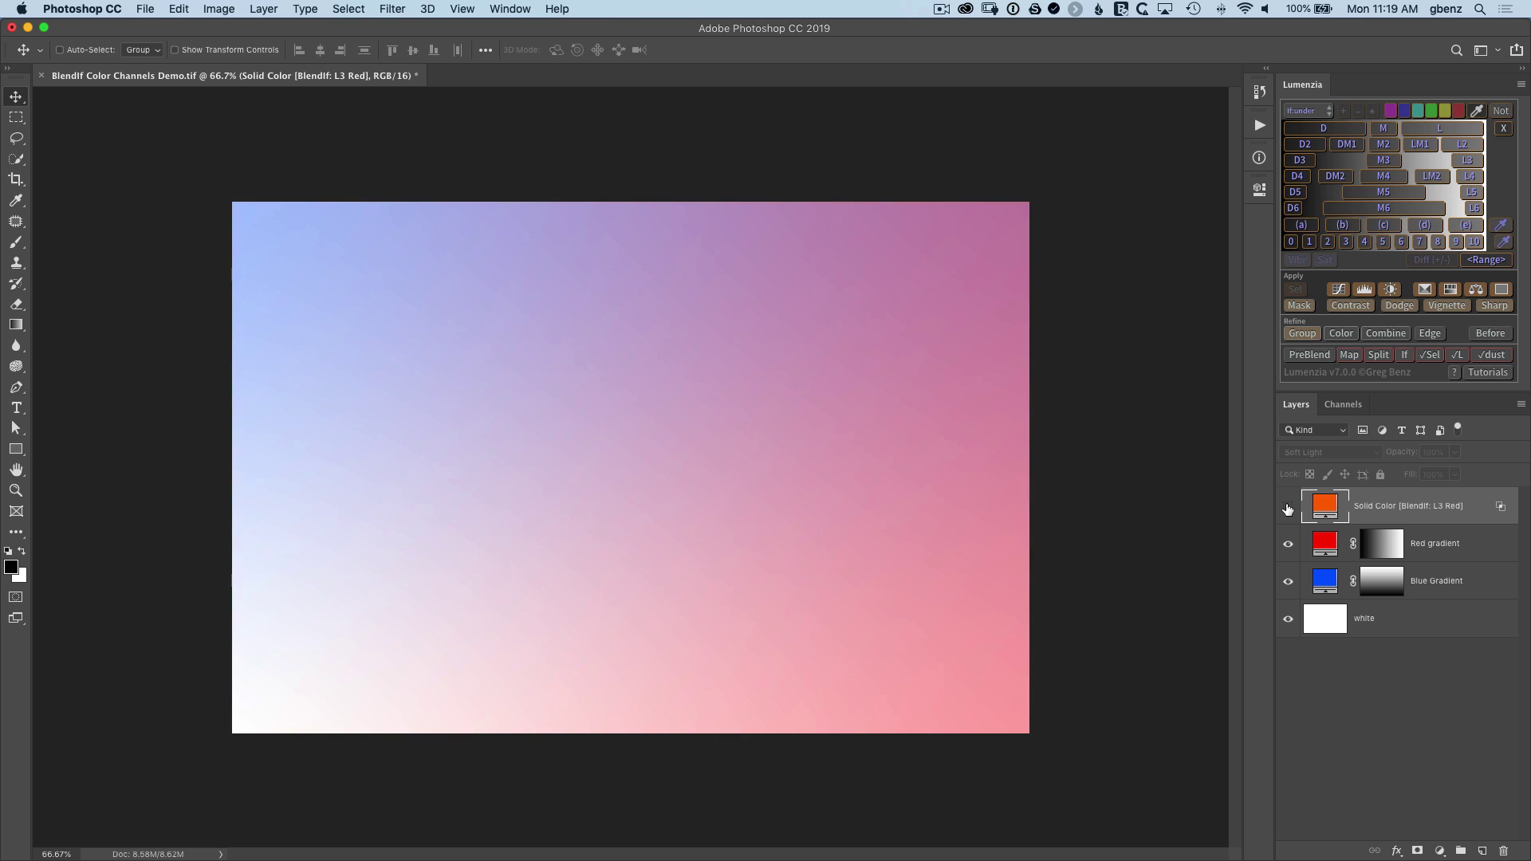
click(1288, 508)
click(1288, 508)
click(1288, 508)
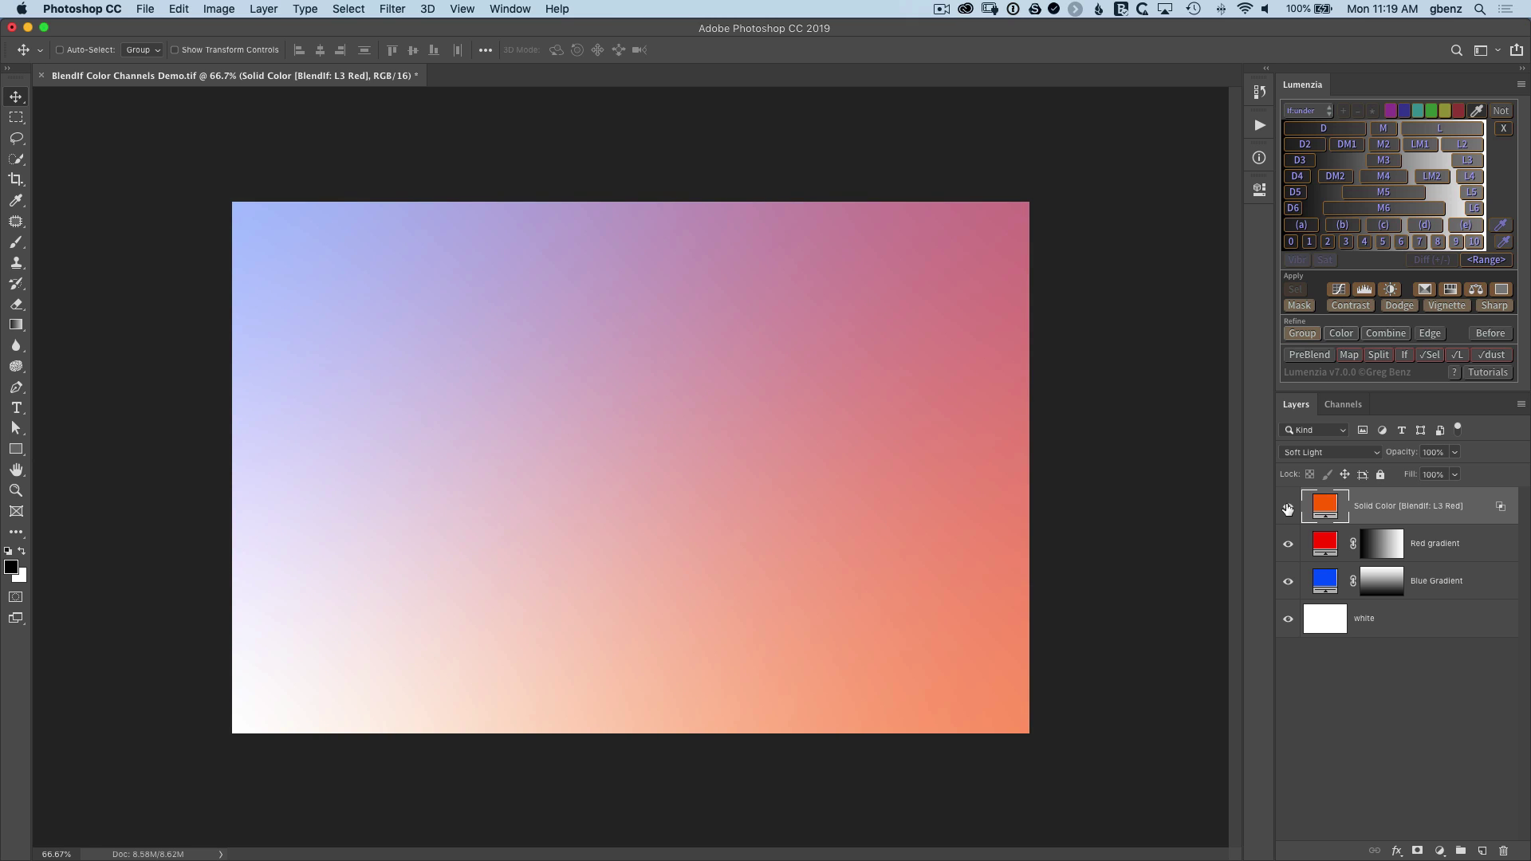
click(1288, 508)
click(1288, 508)
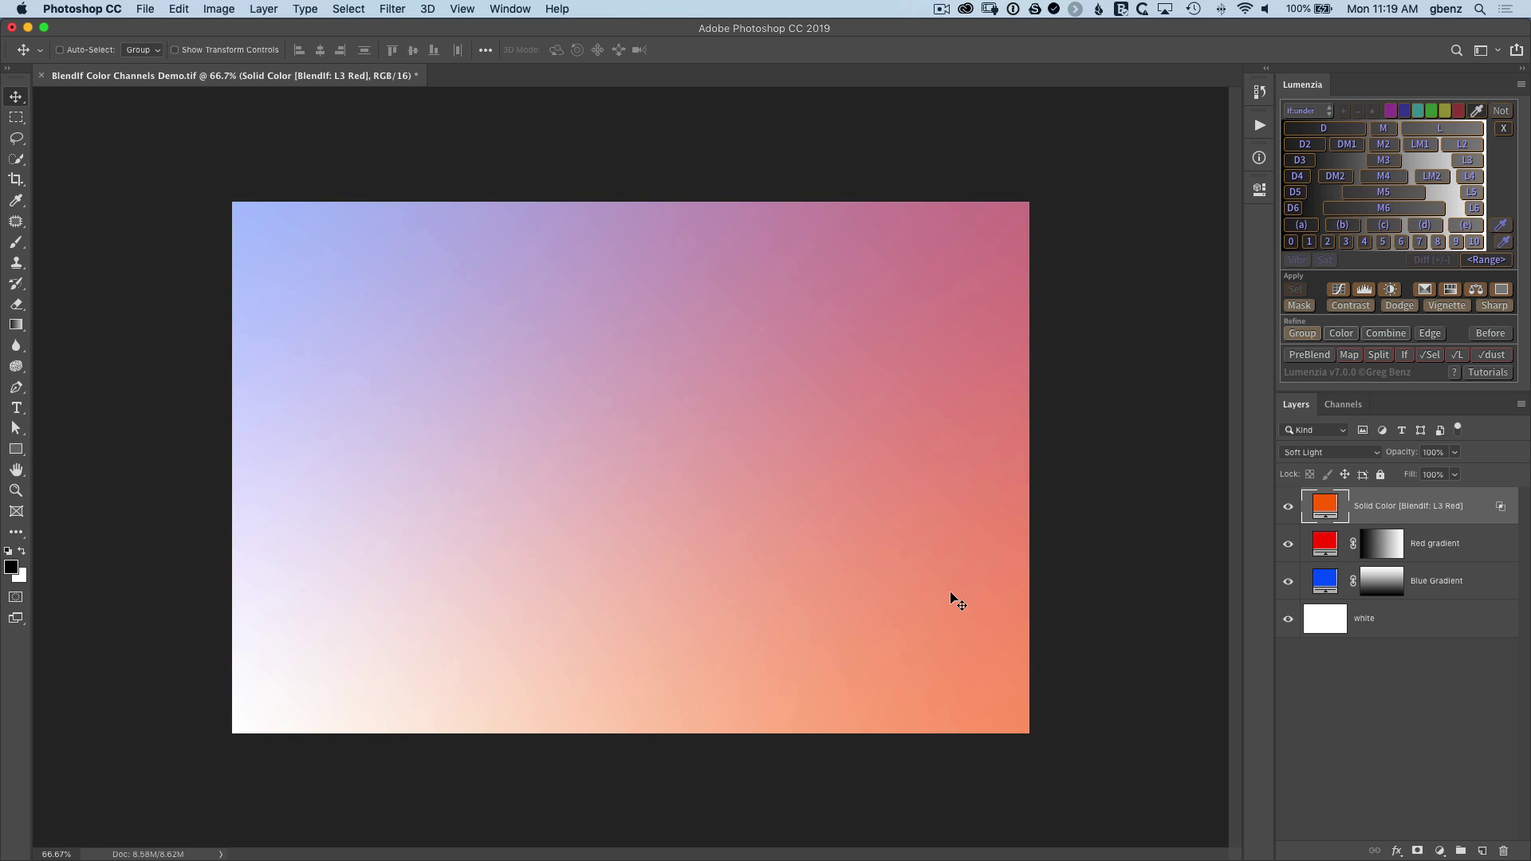